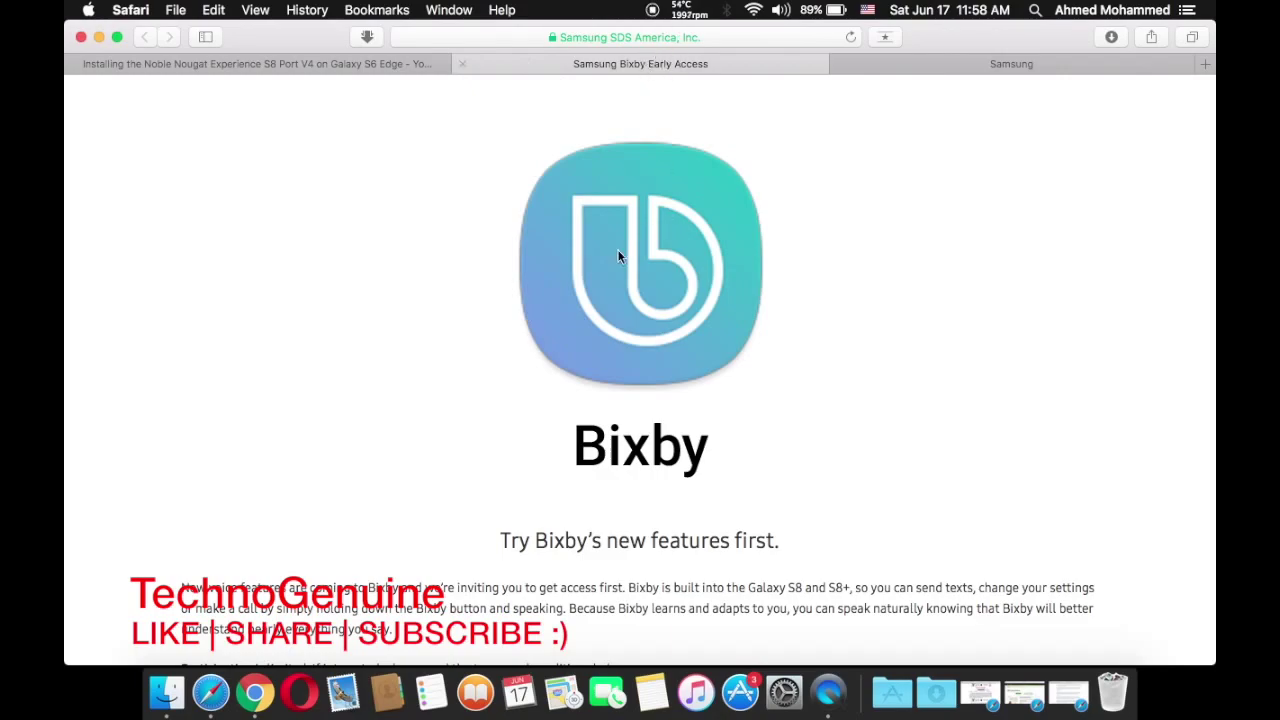
Tick the Bixby terms and Galaxy S8/8+ boxes, enter the Samsung account email, then select the error text
scroll(629, 320, down, 15)
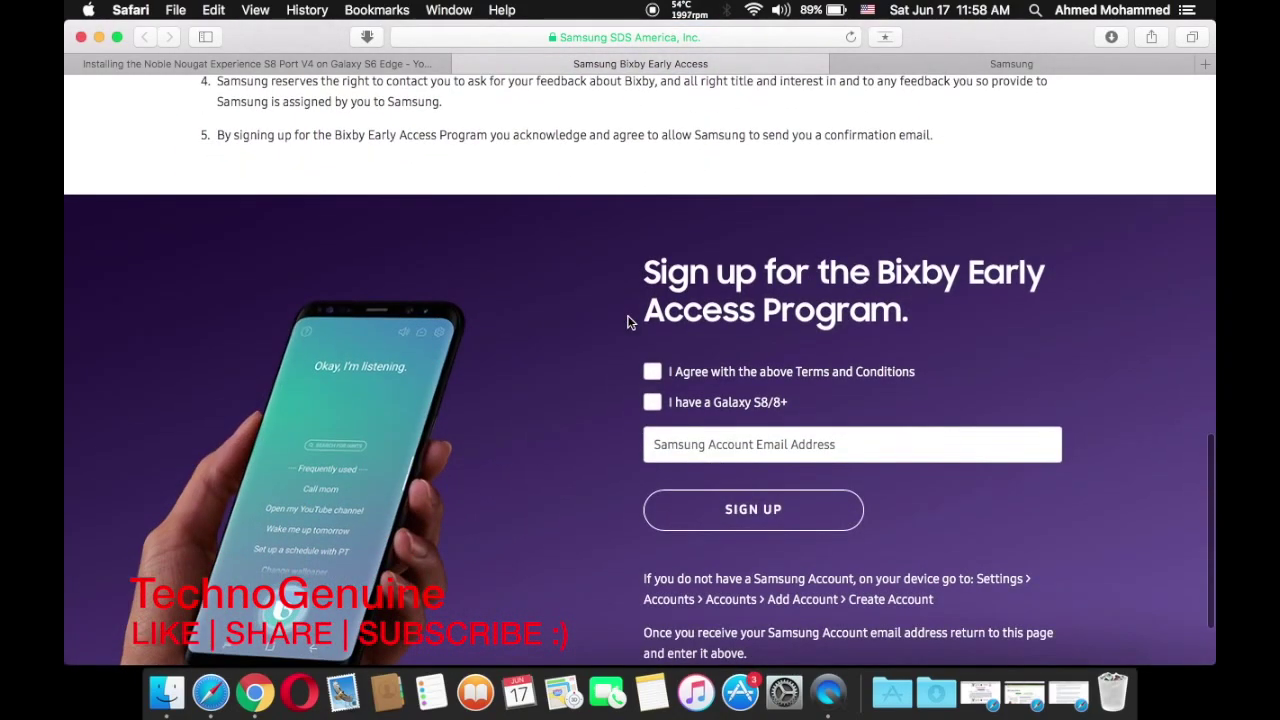
click(652, 372)
click(652, 402)
click(679, 440)
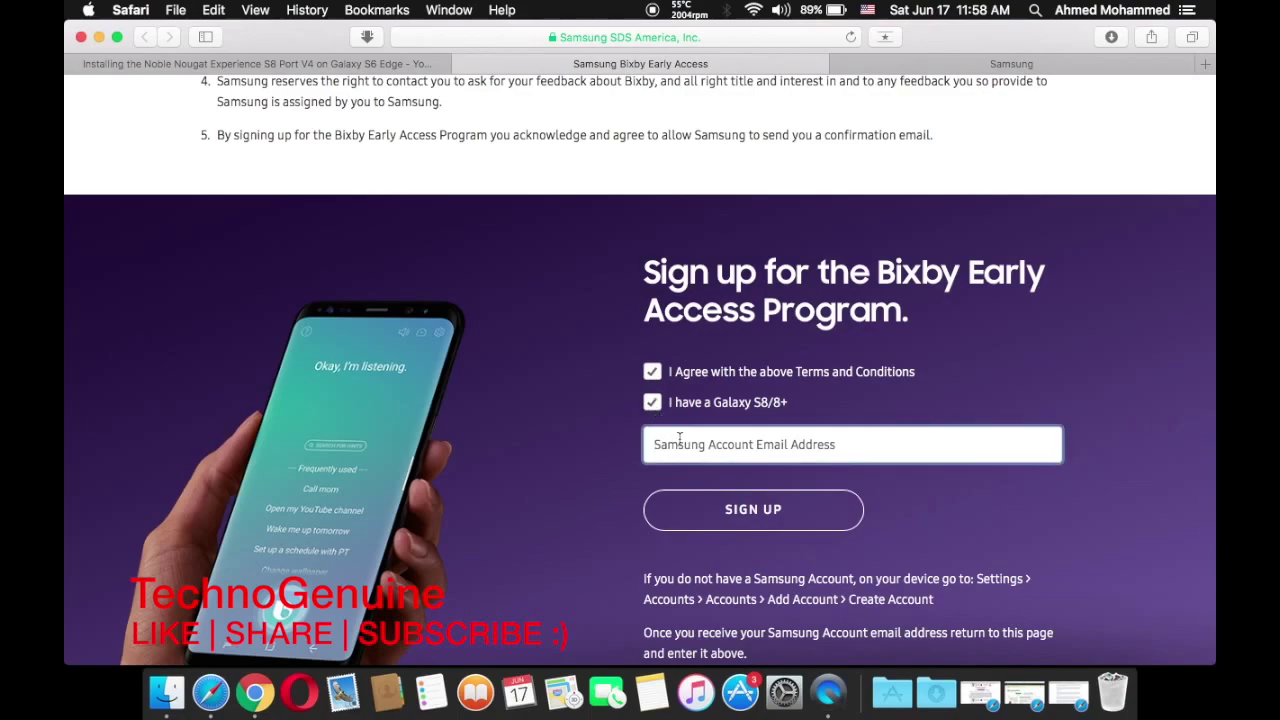
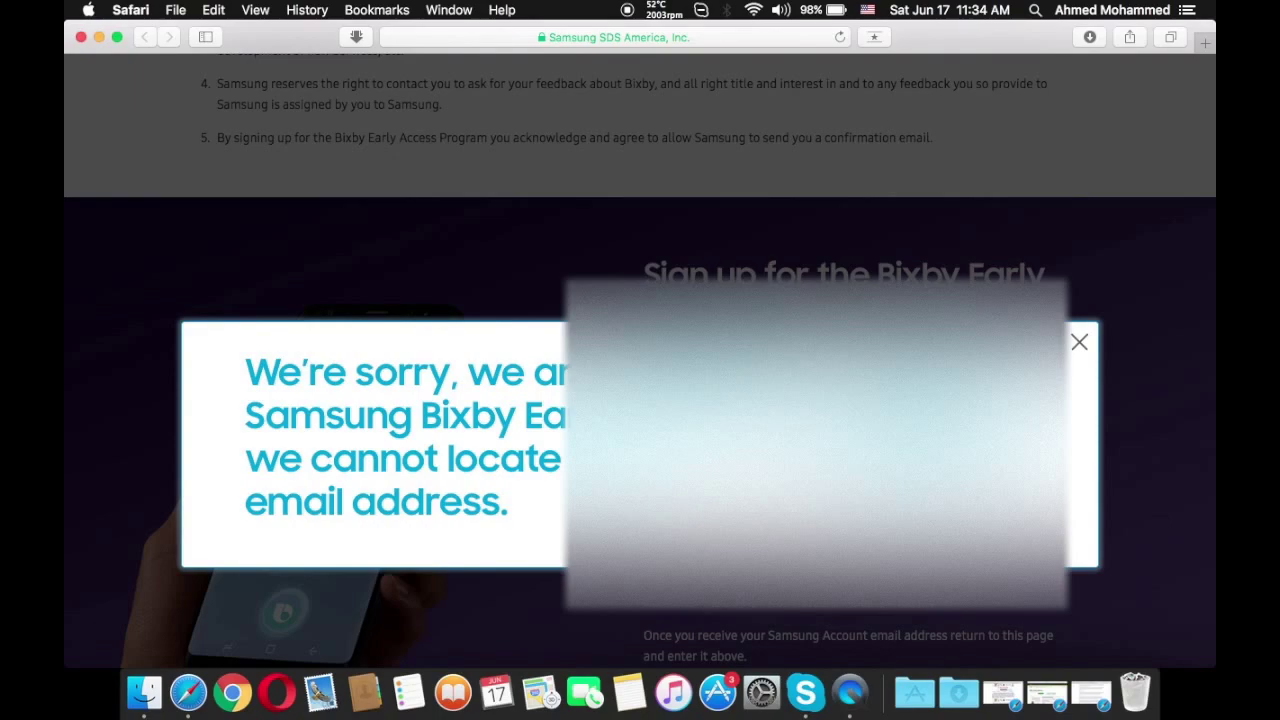
drag(512, 515, 470, 368)
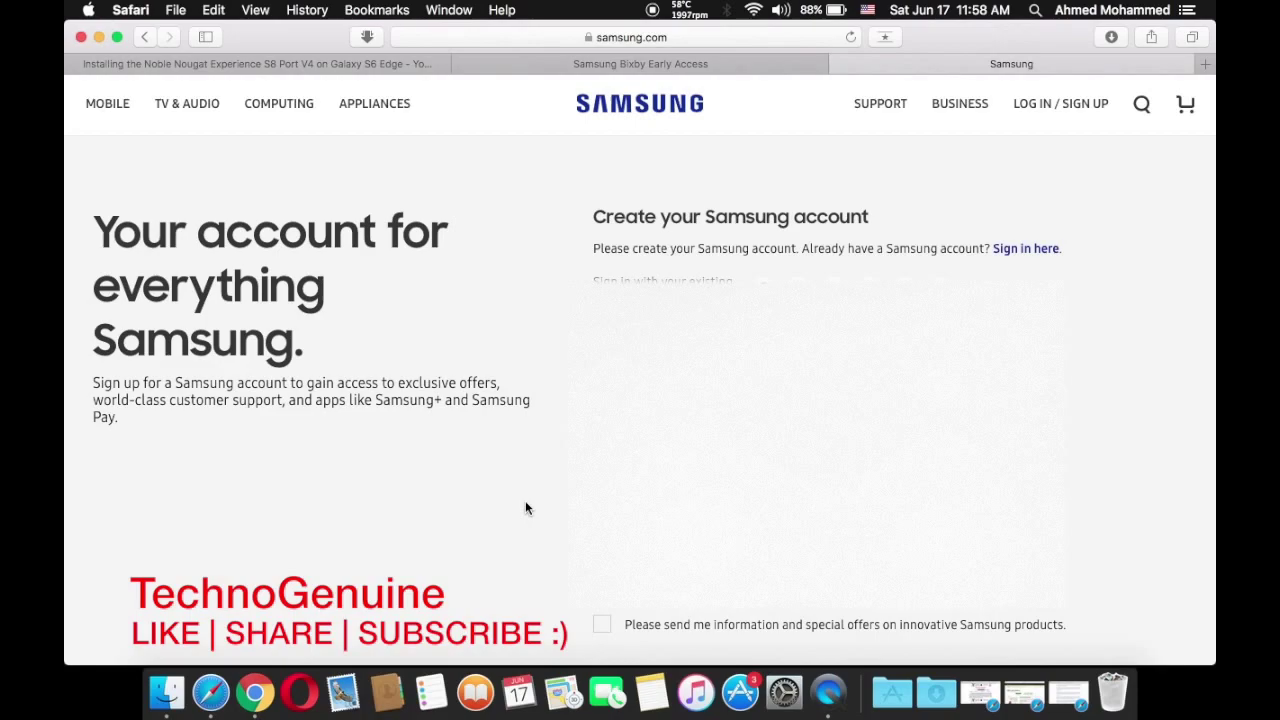
Show the account page's full URL and highlight its 'us' region part
click(643, 37)
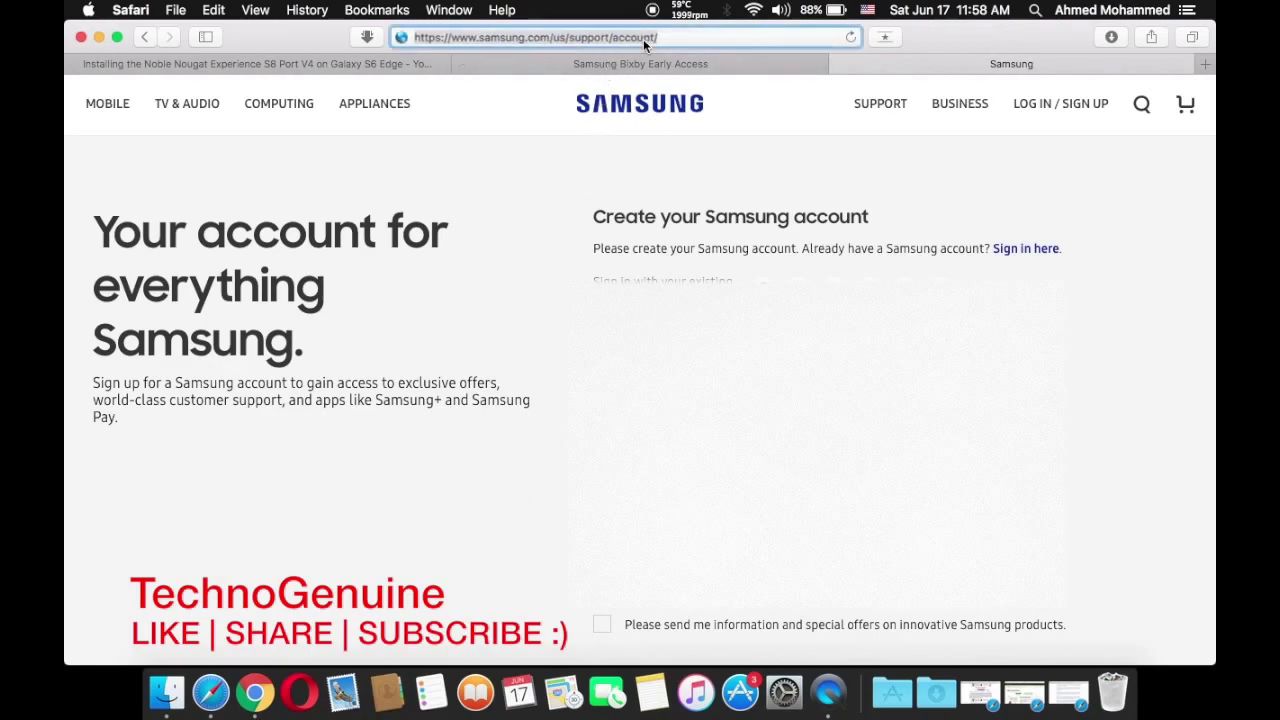
click(551, 38)
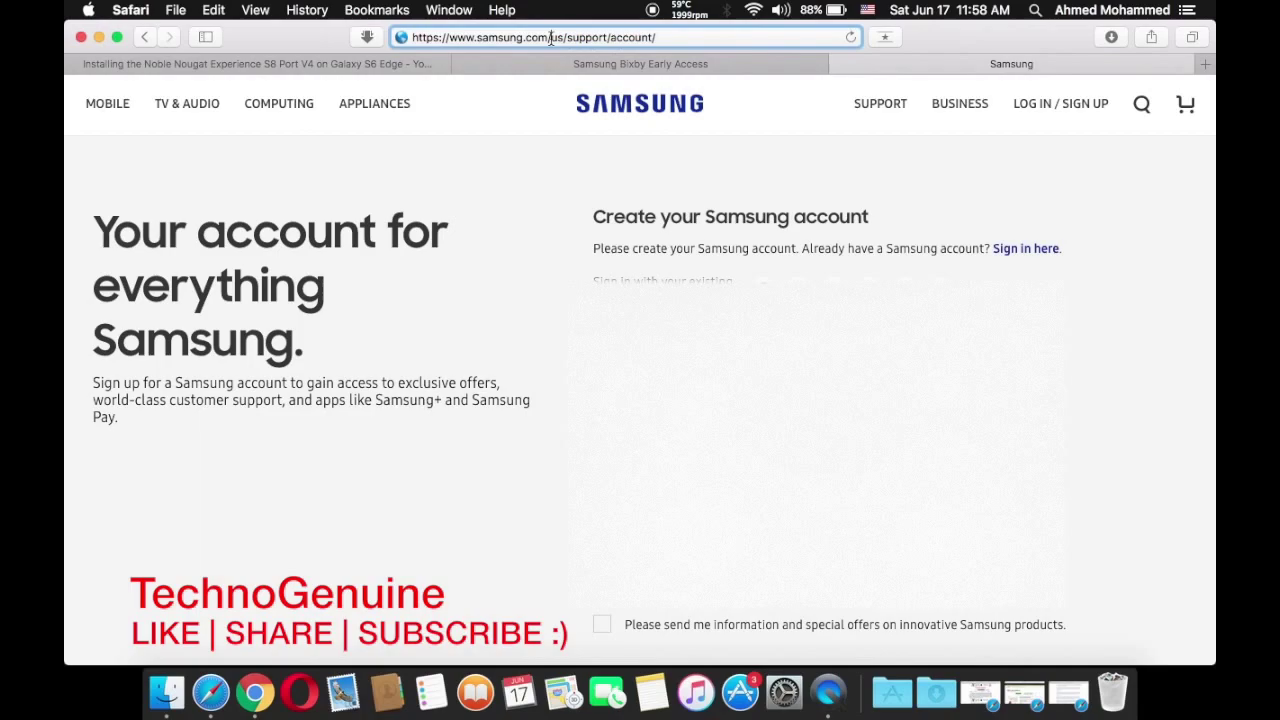
drag(550, 38, 563, 38)
click(566, 272)
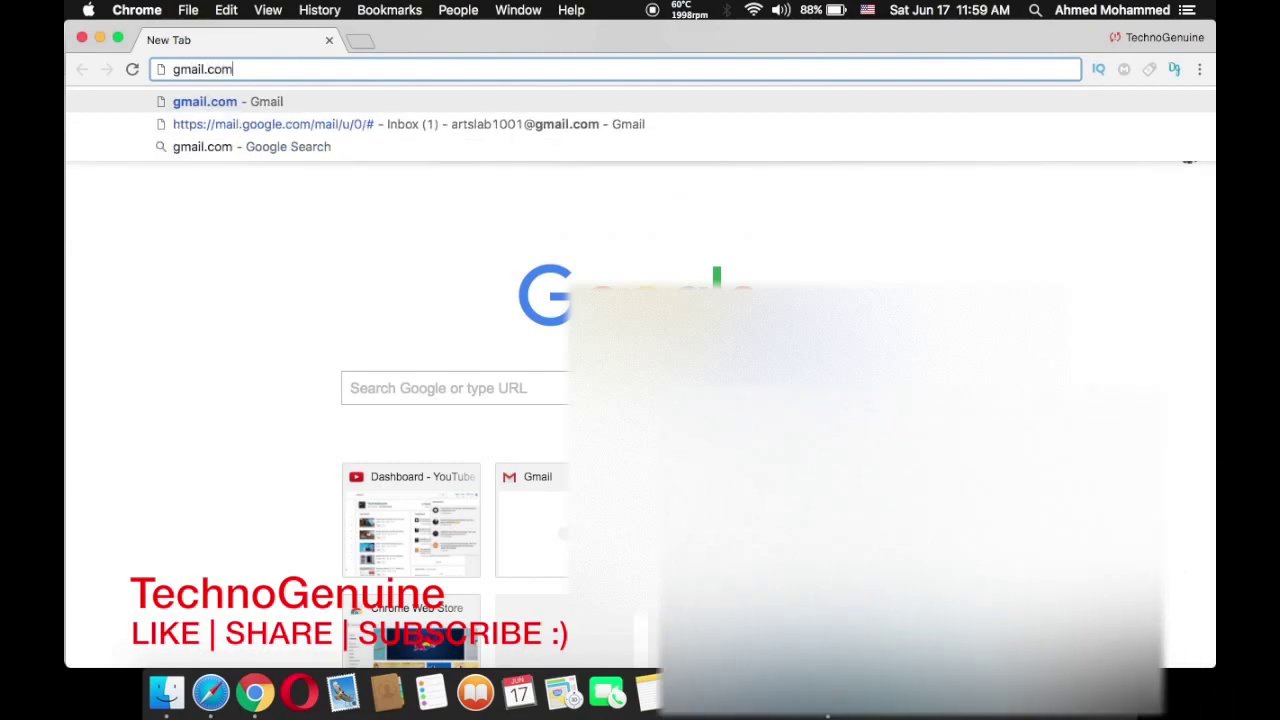
Load gmail.com in the new Chrome tab
key(Return)
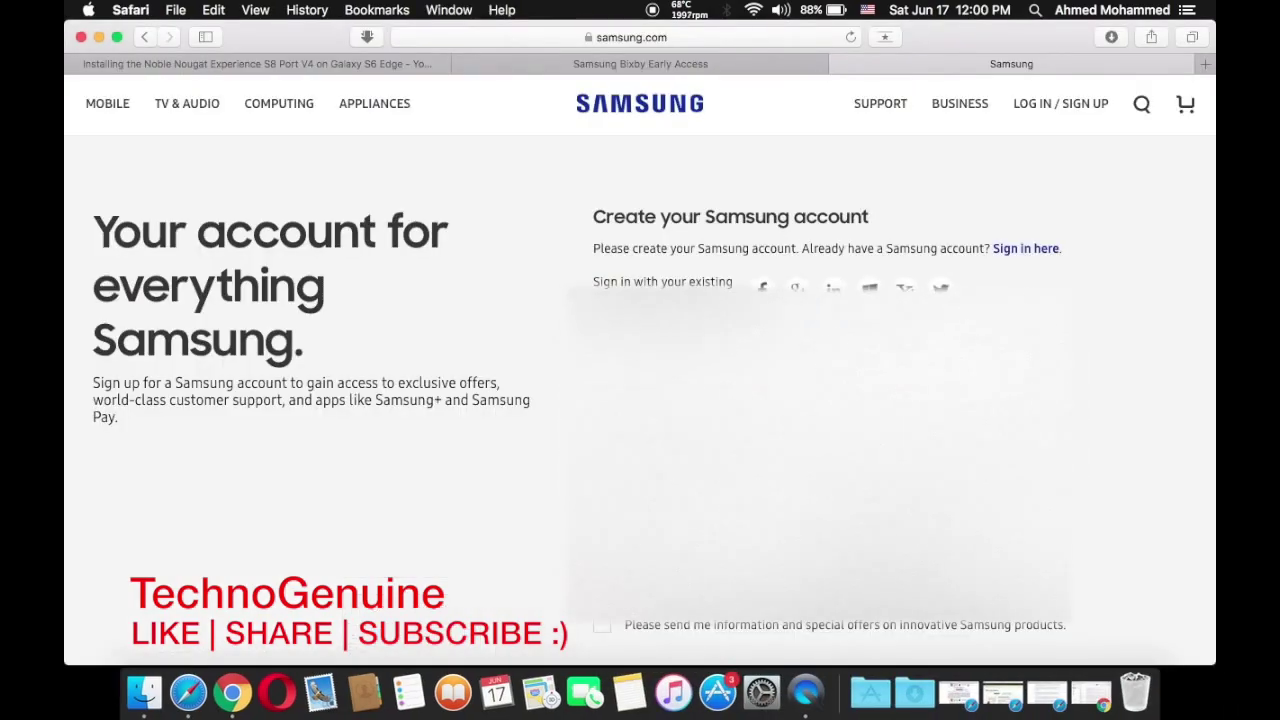
key(super+c)
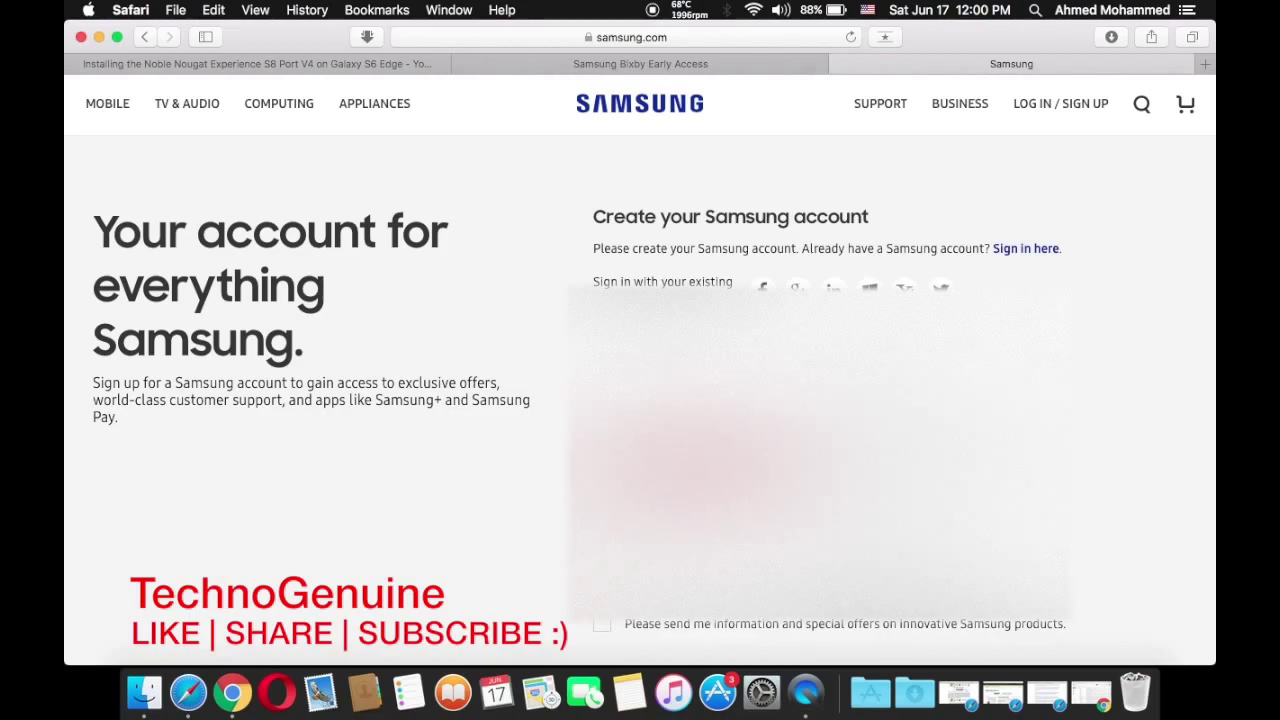
key(super+t)
Google 'zip code for US', put 90210 in the search box and select it, then close the tab
text(zip code)
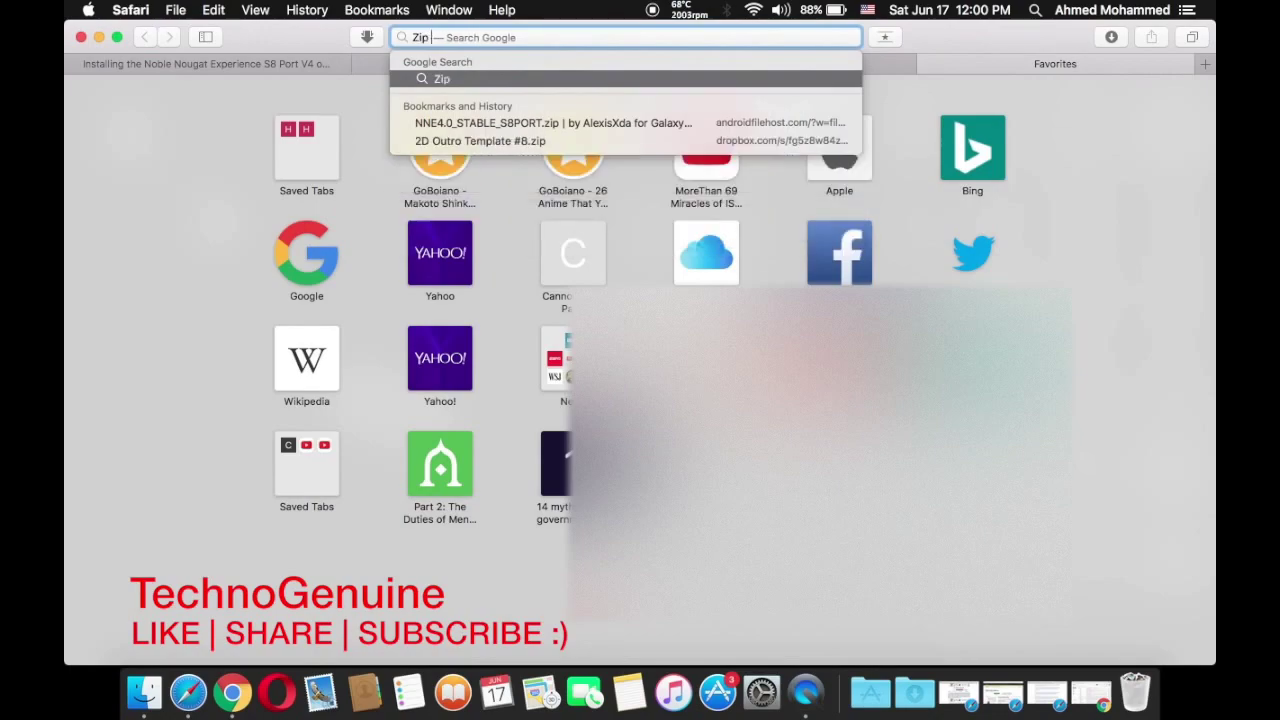
text( for US)
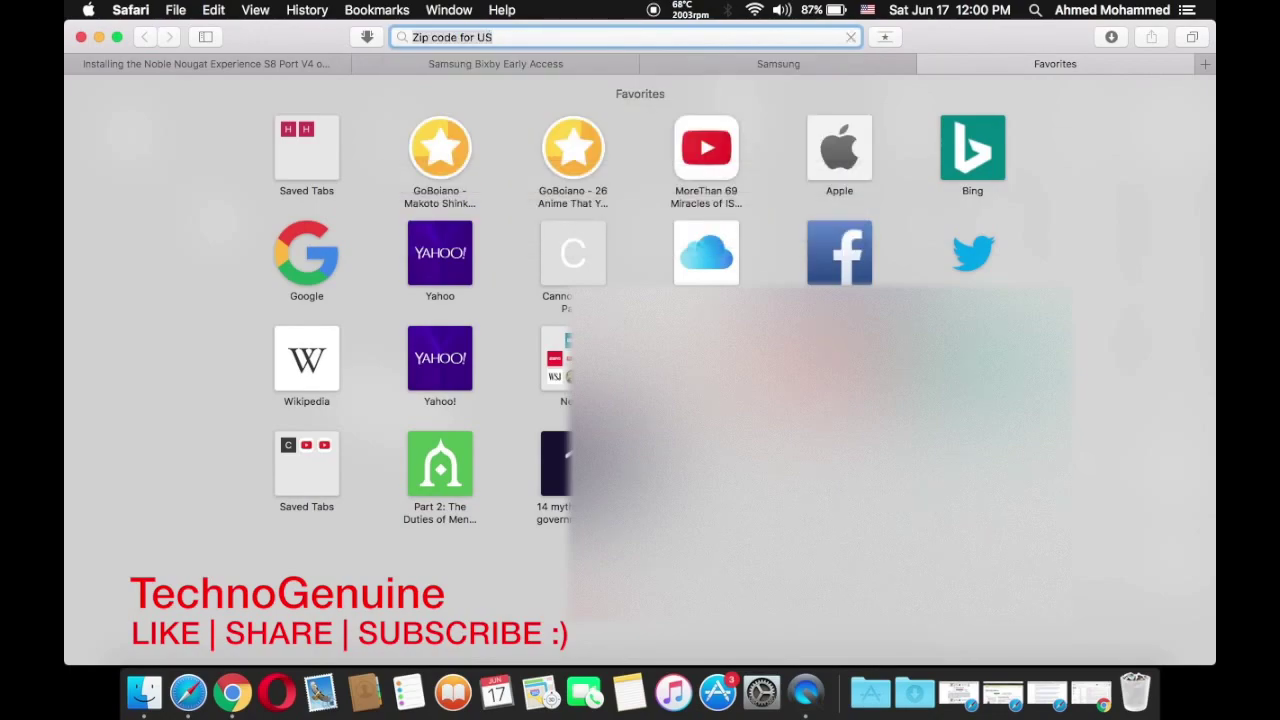
key(Return)
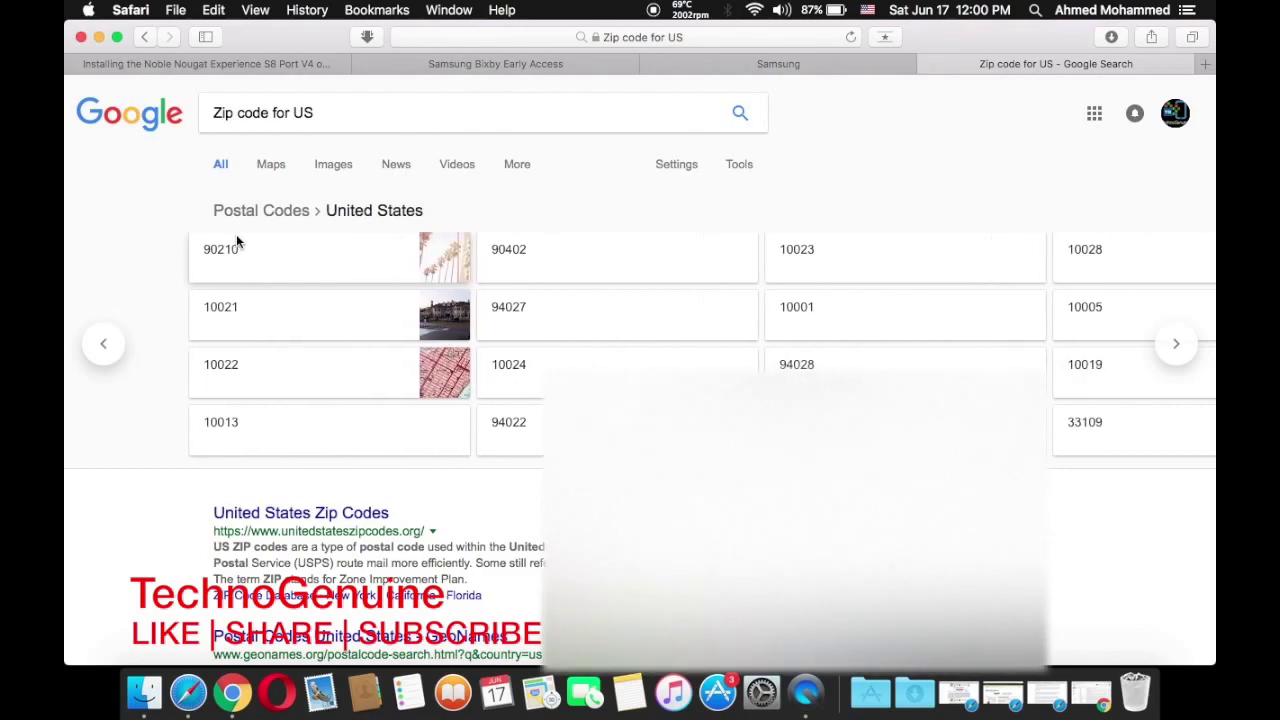
click(313, 112)
key(super+a)
text(90210)
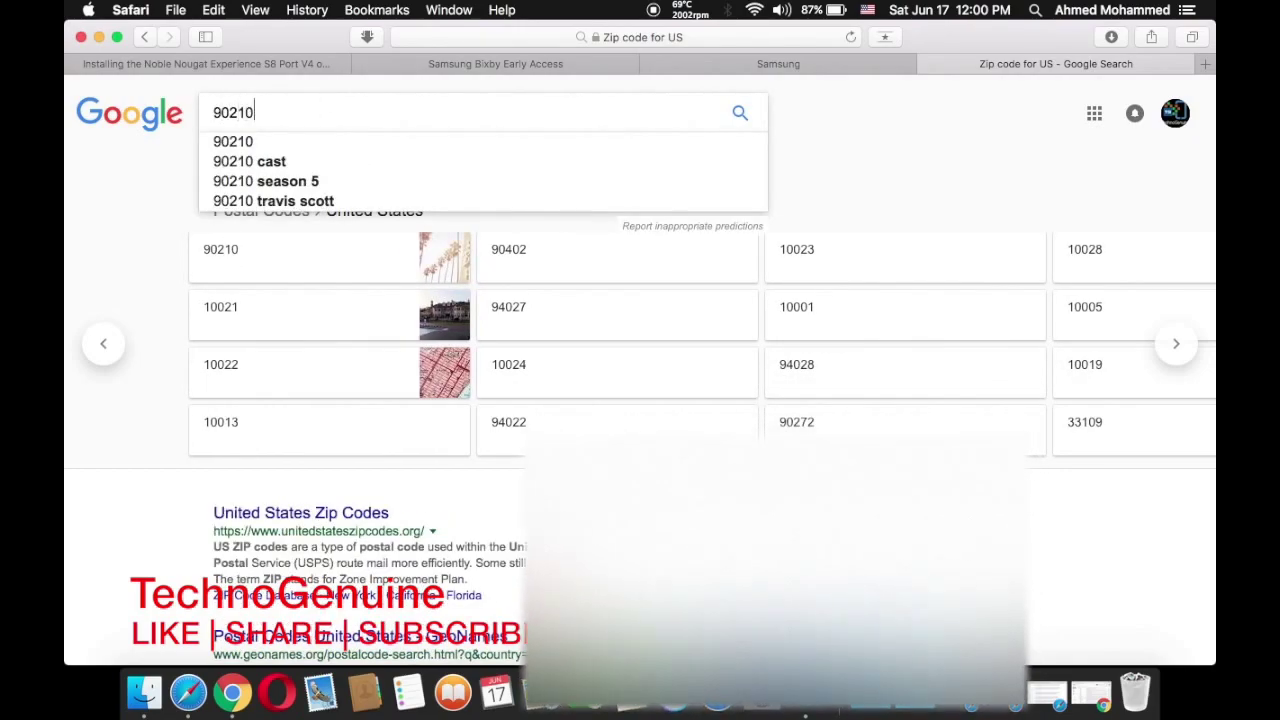
key(super+a)
key(super+w)
Complete the Create your Samsung account form with name, zip code and other details, and submit it
mouse_move(374, 103)
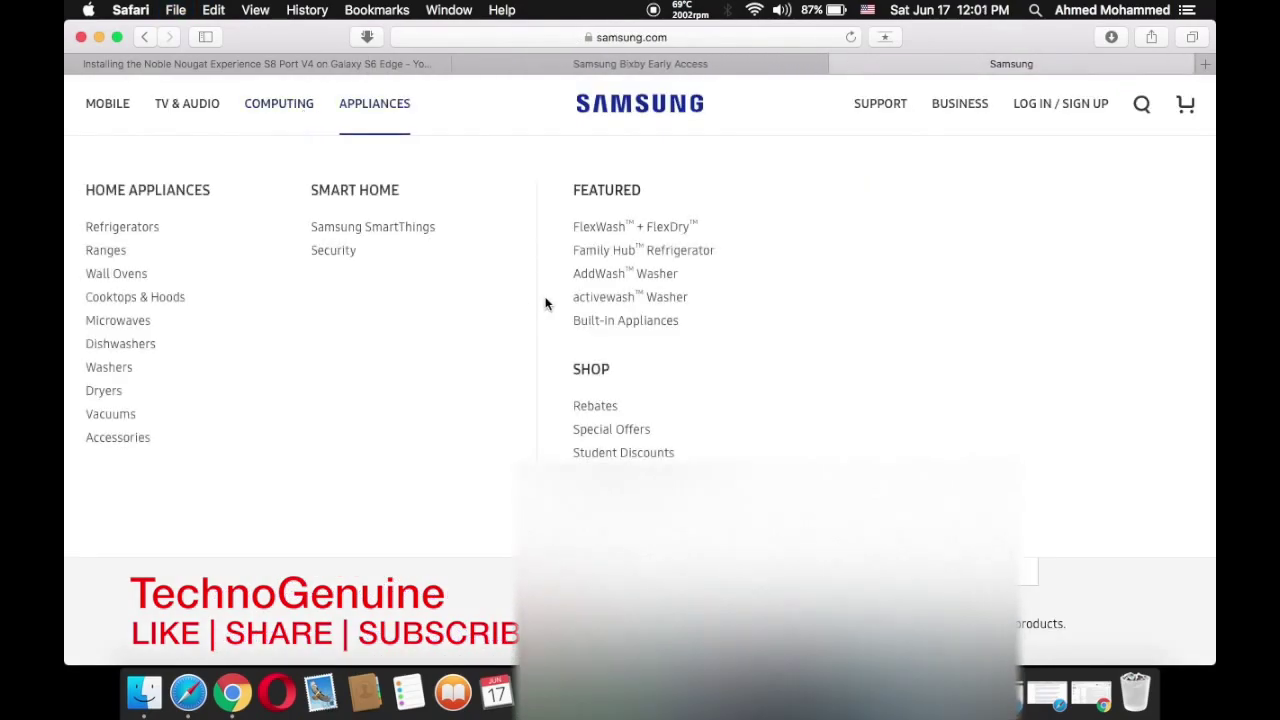
scroll(521, 296, down, 10)
scroll(700, 300, up, 15)
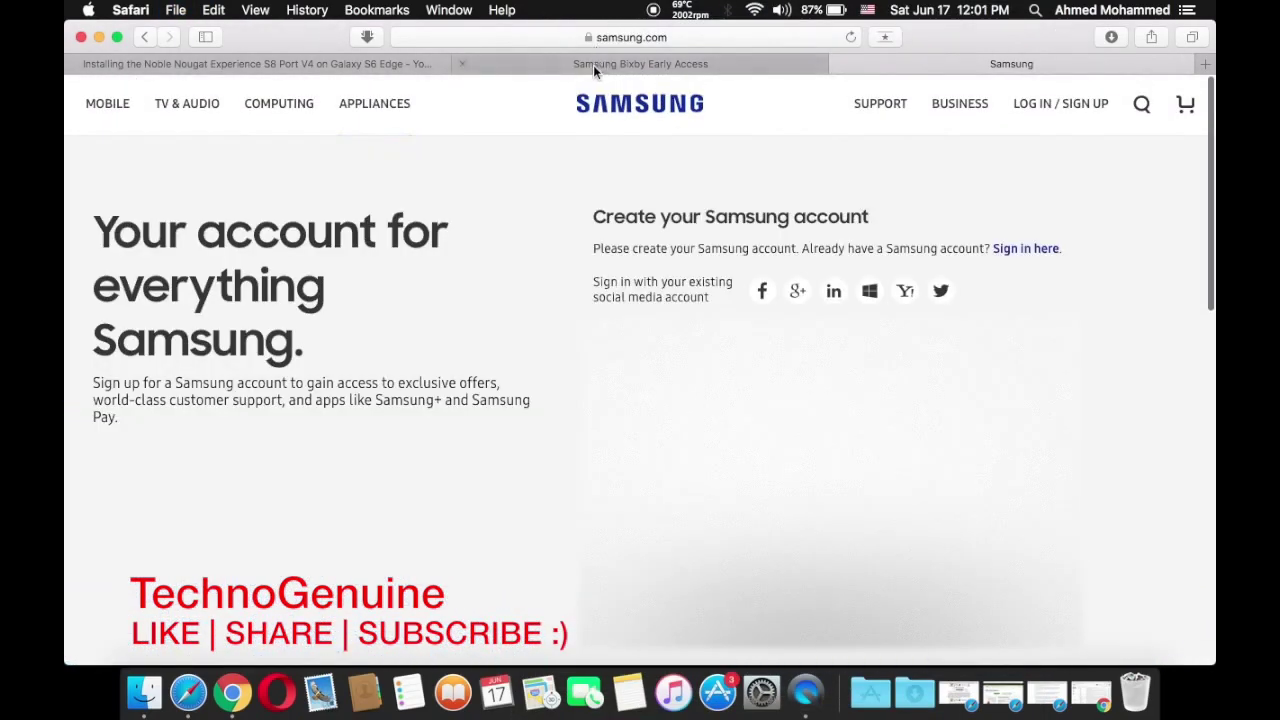
key(super+c)
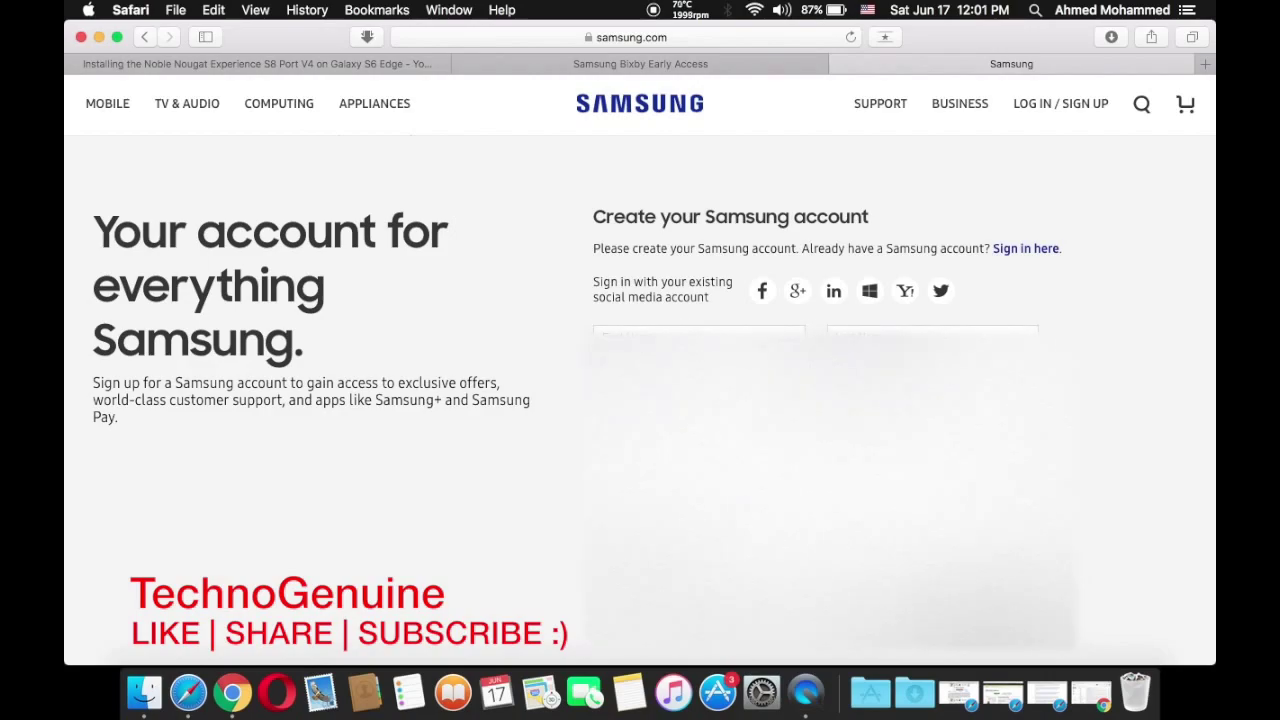
scroll(640, 368, down, 3)
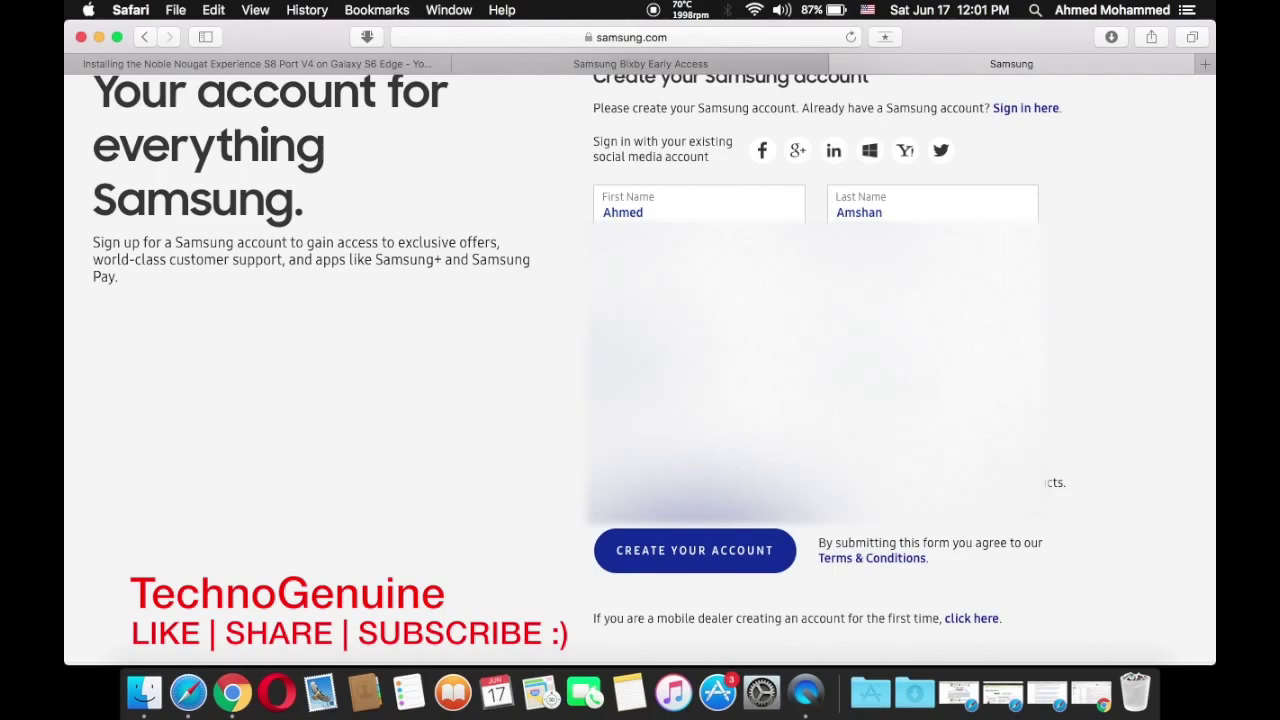
scroll(746, 539, down, 10)
scroll(600, 548, up, 12)
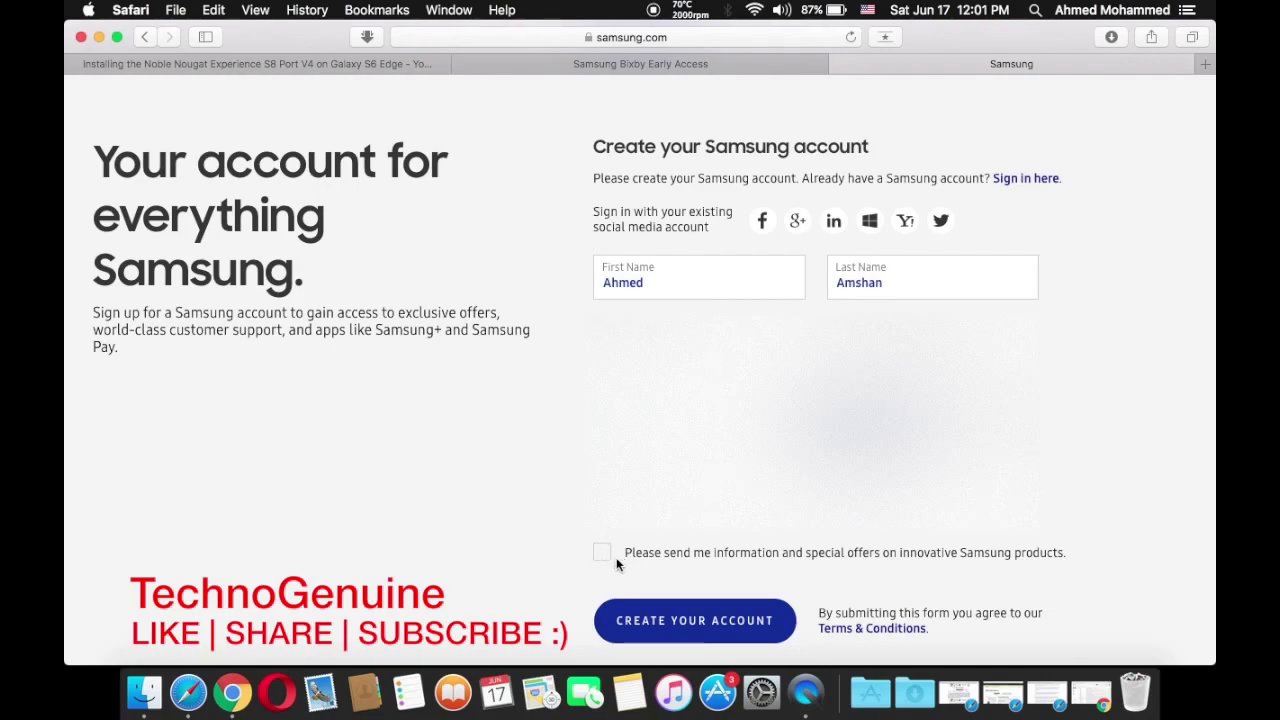
click(676, 632)
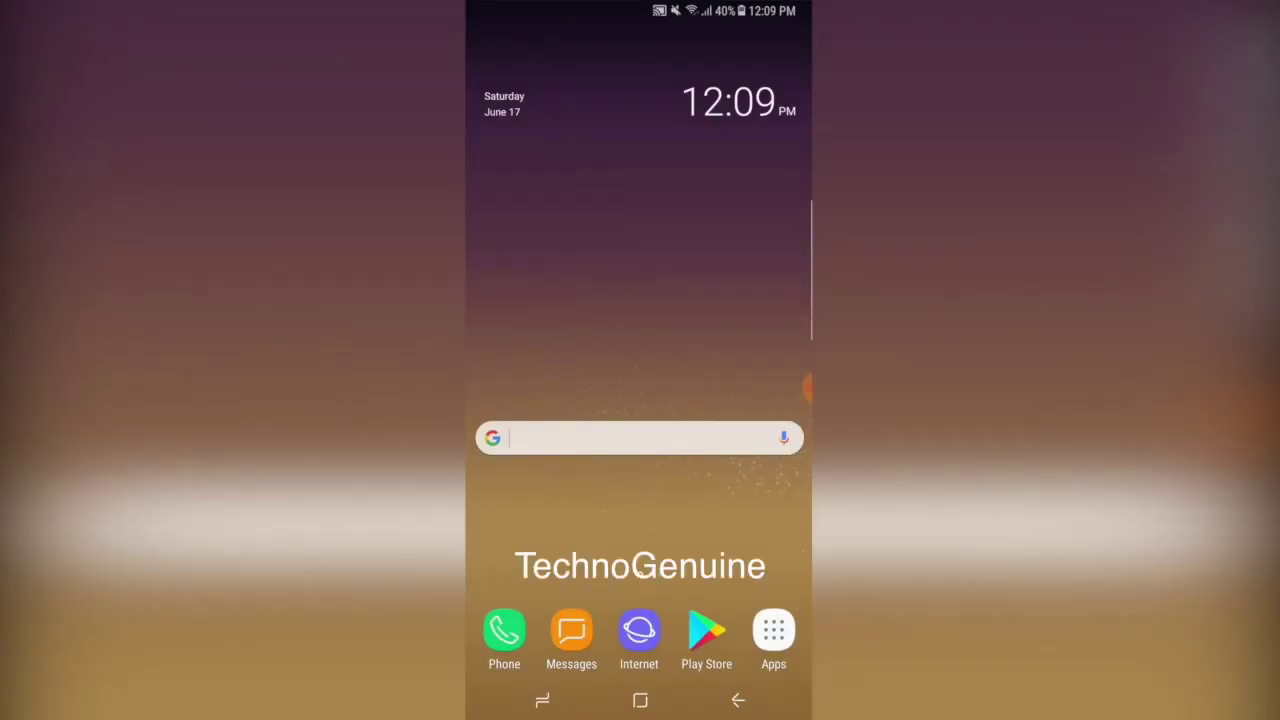
Remove the Samsung account under Settings > Cloud and accounts > Accounts, verifying with its password
click(773, 630)
drag(540, 350, 760, 350)
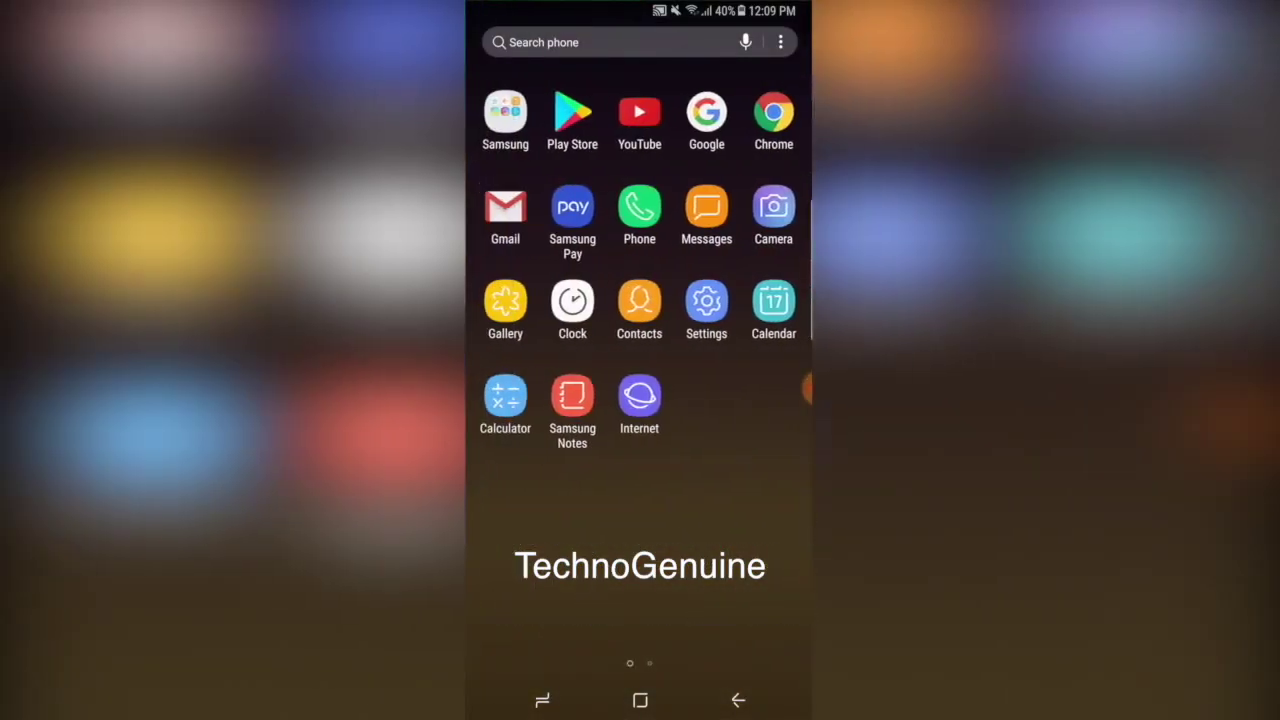
click(706, 302)
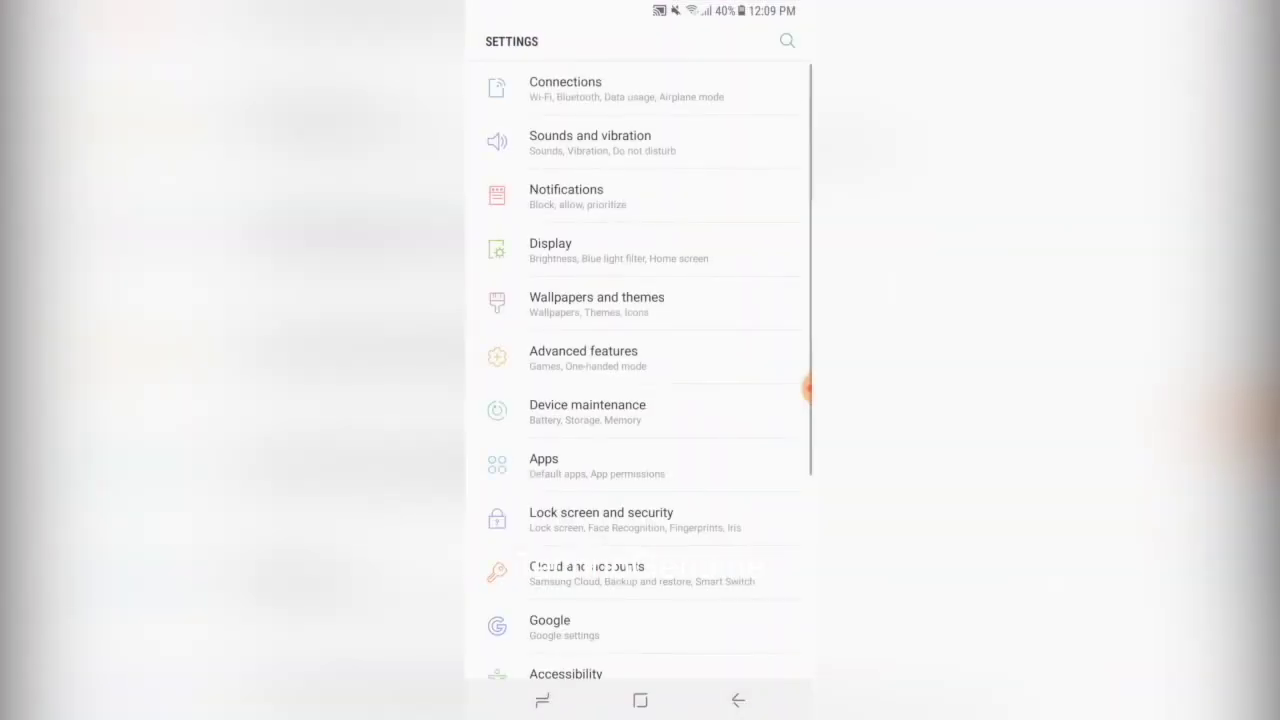
scroll(640, 400, down, 4)
click(721, 349)
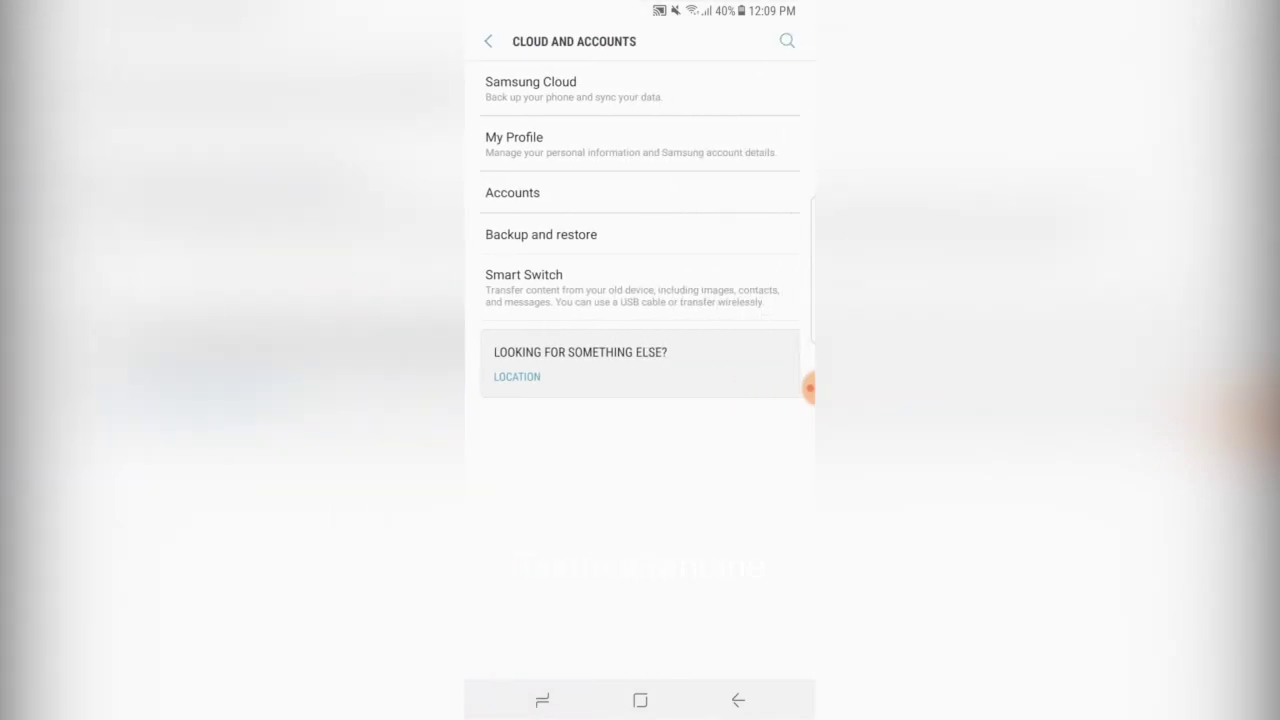
click(540, 192)
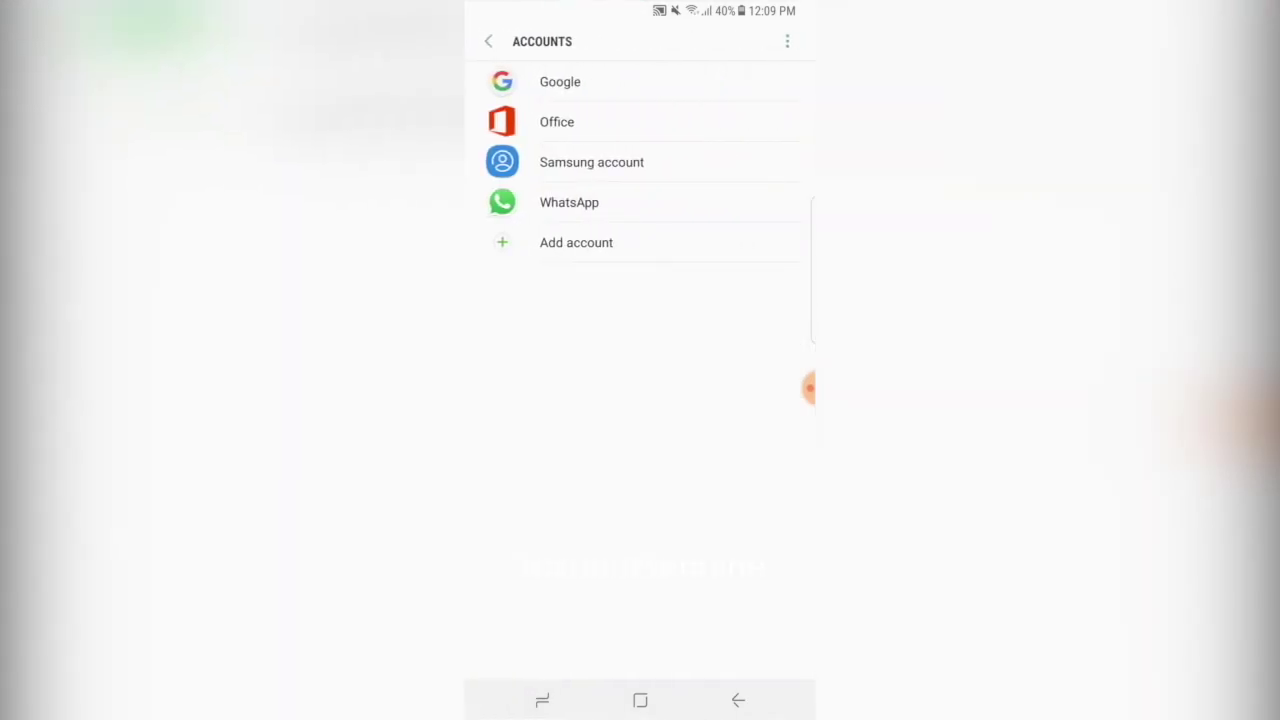
click(591, 162)
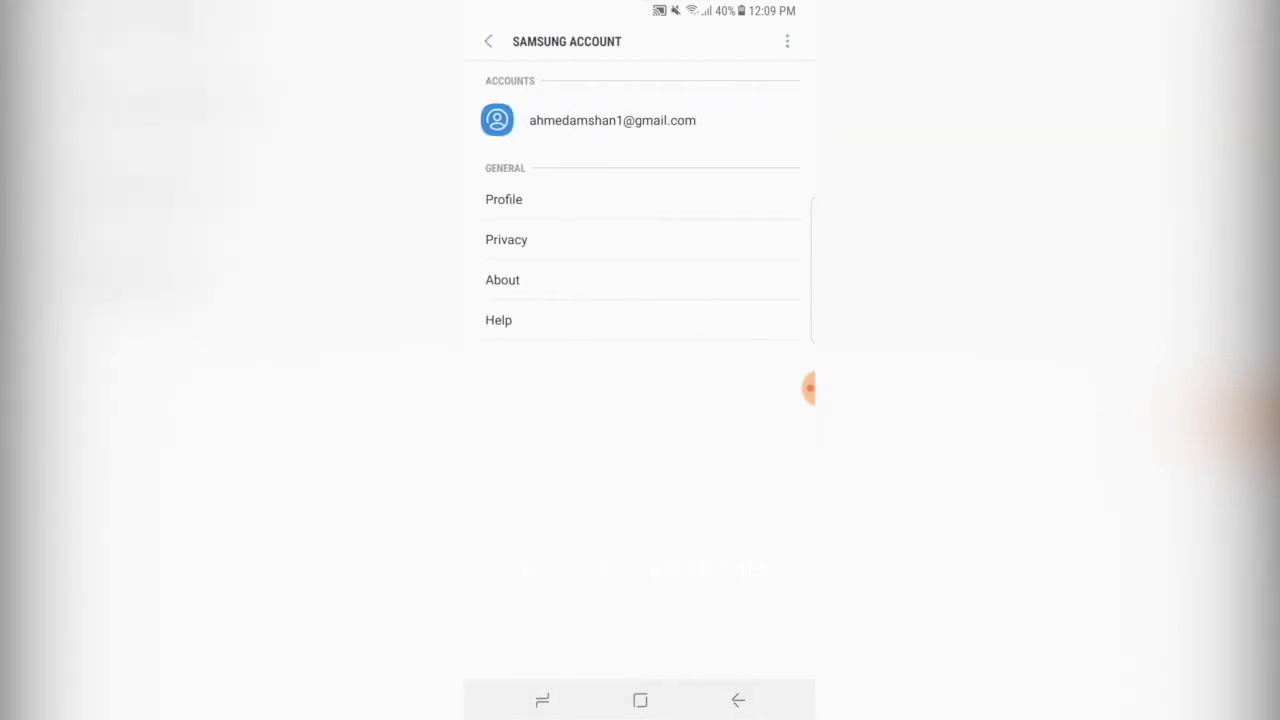
click(787, 41)
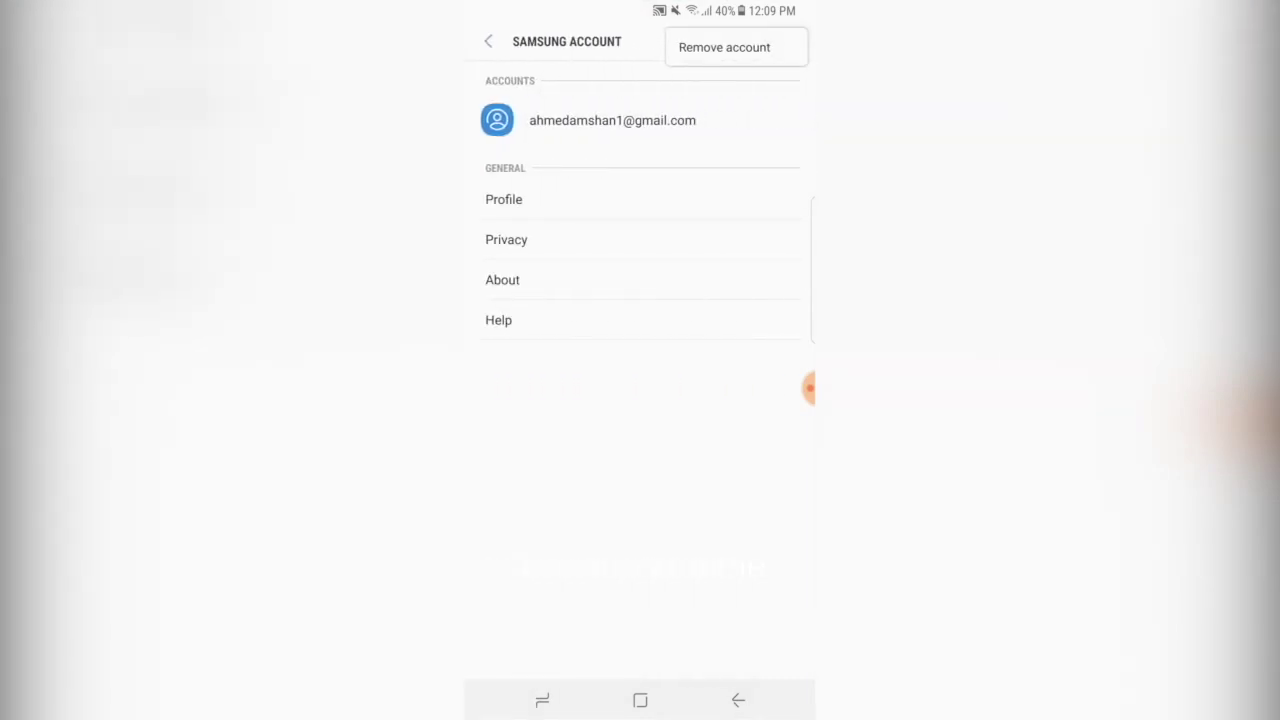
click(724, 47)
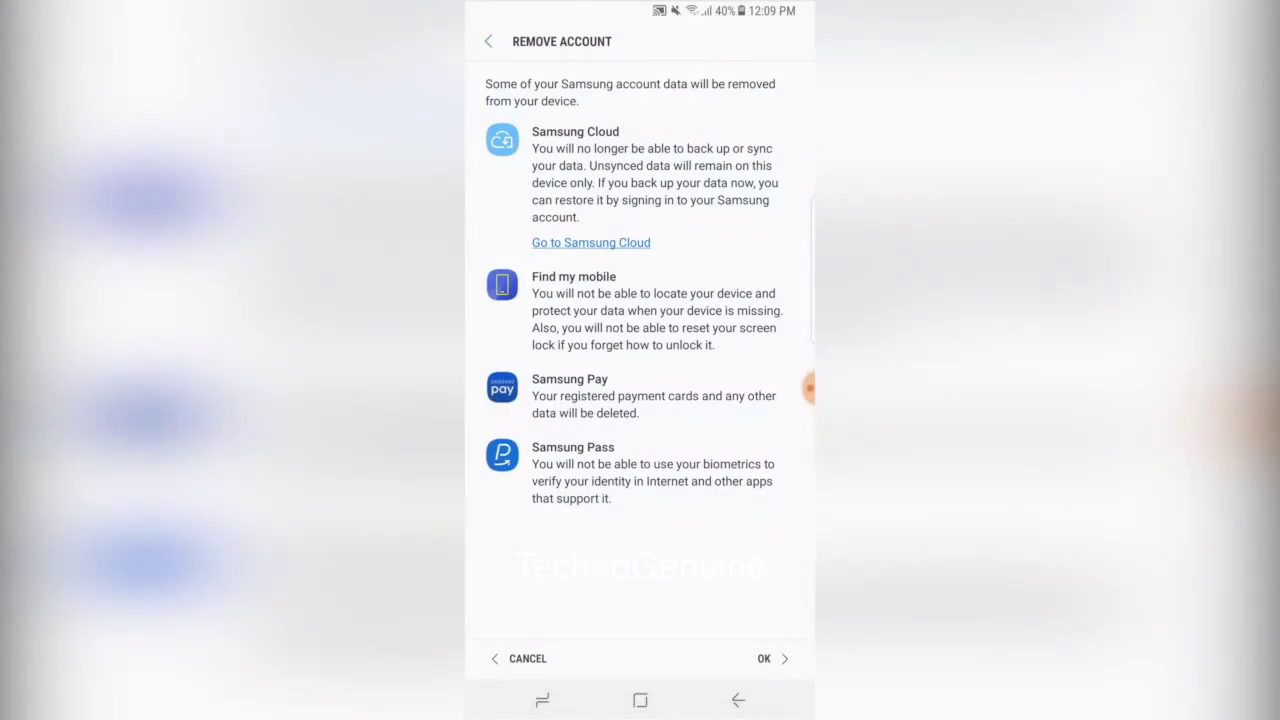
click(766, 658)
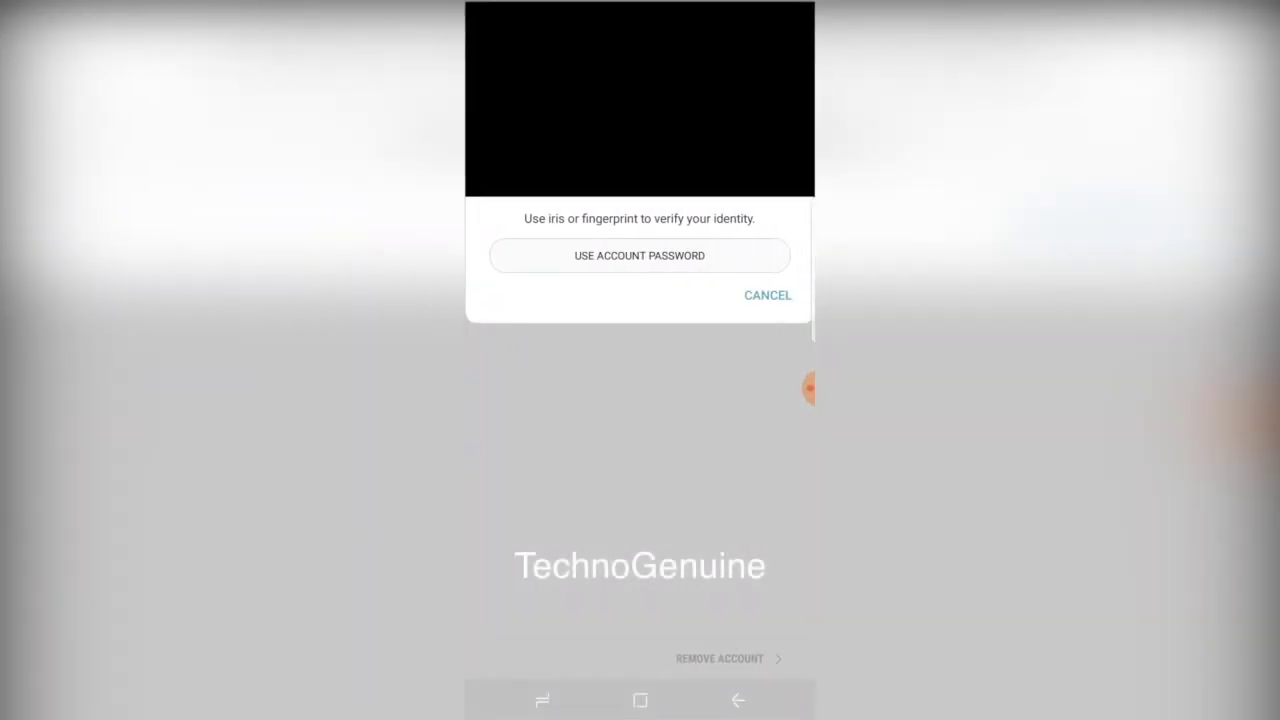
click(639, 255)
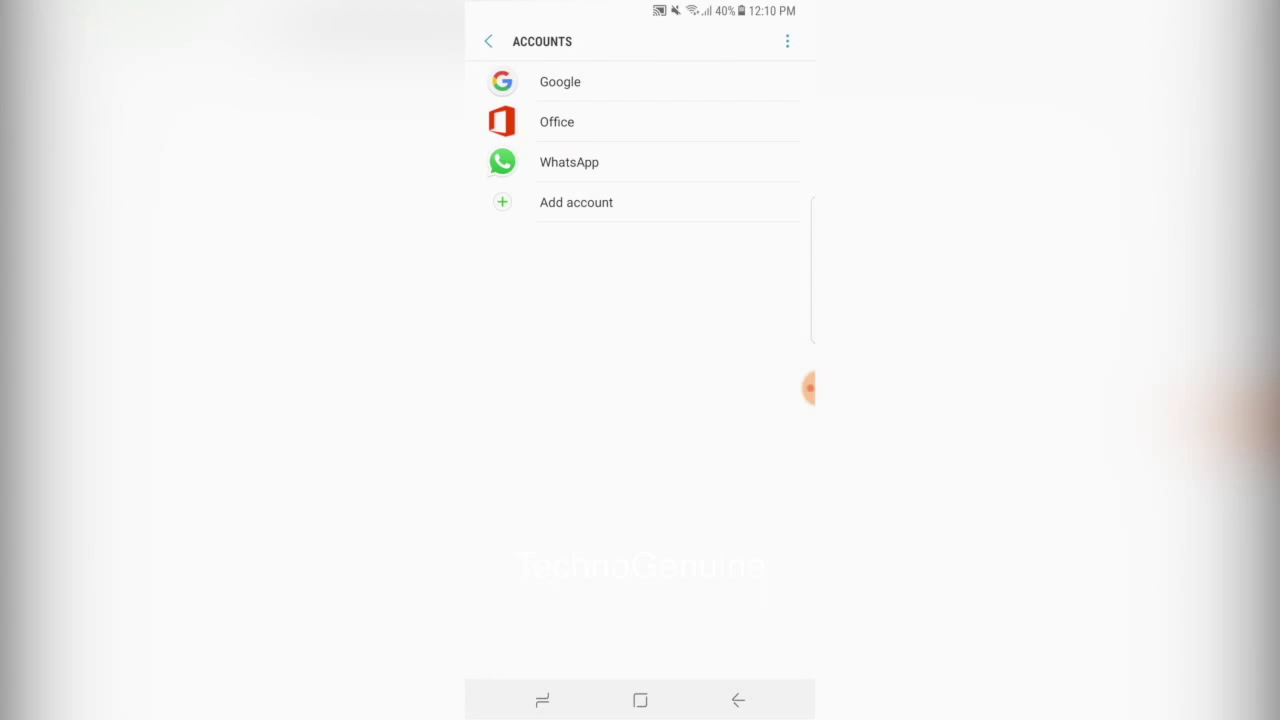
Sign in to another Samsung account with its email and password, agreeing to all terms
click(576, 202)
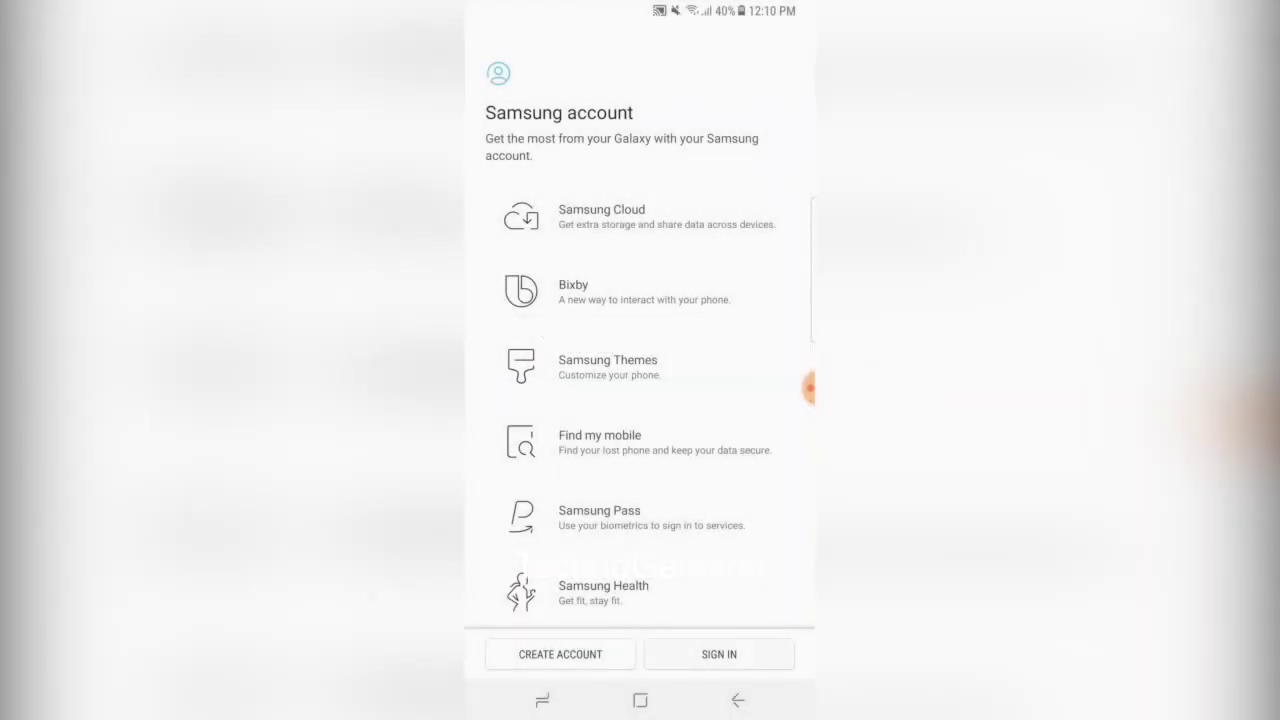
click(719, 654)
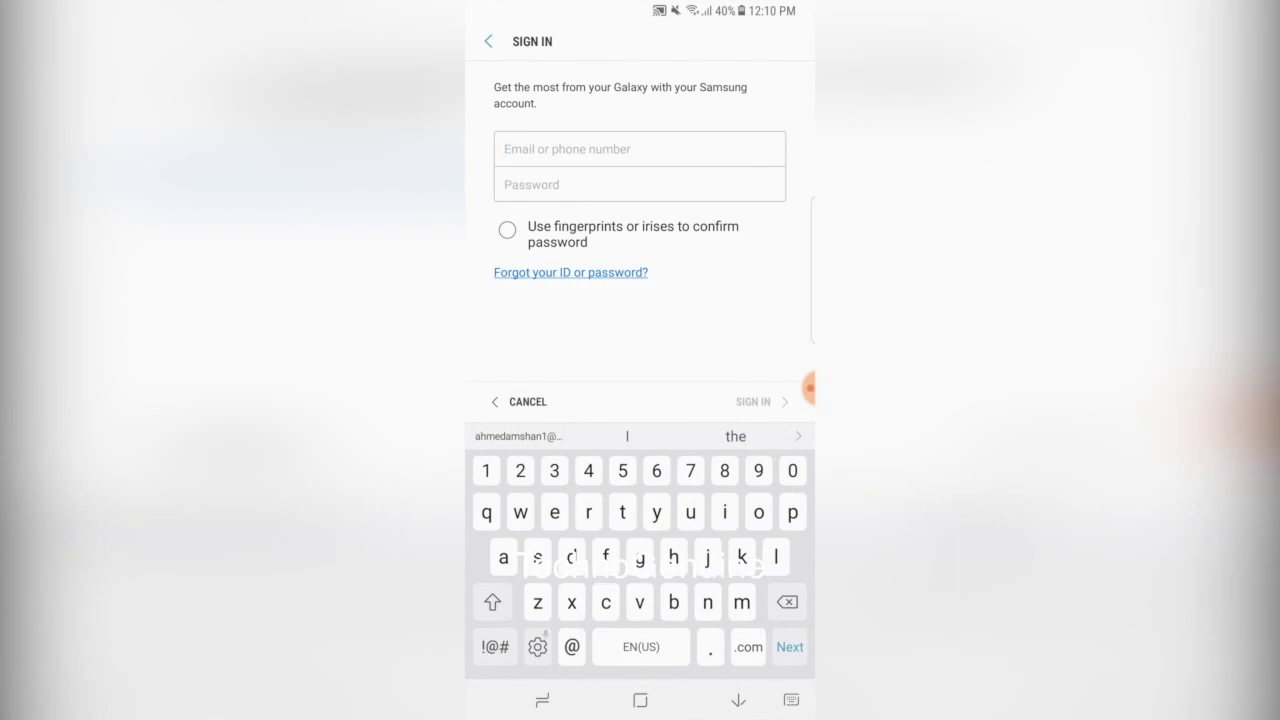
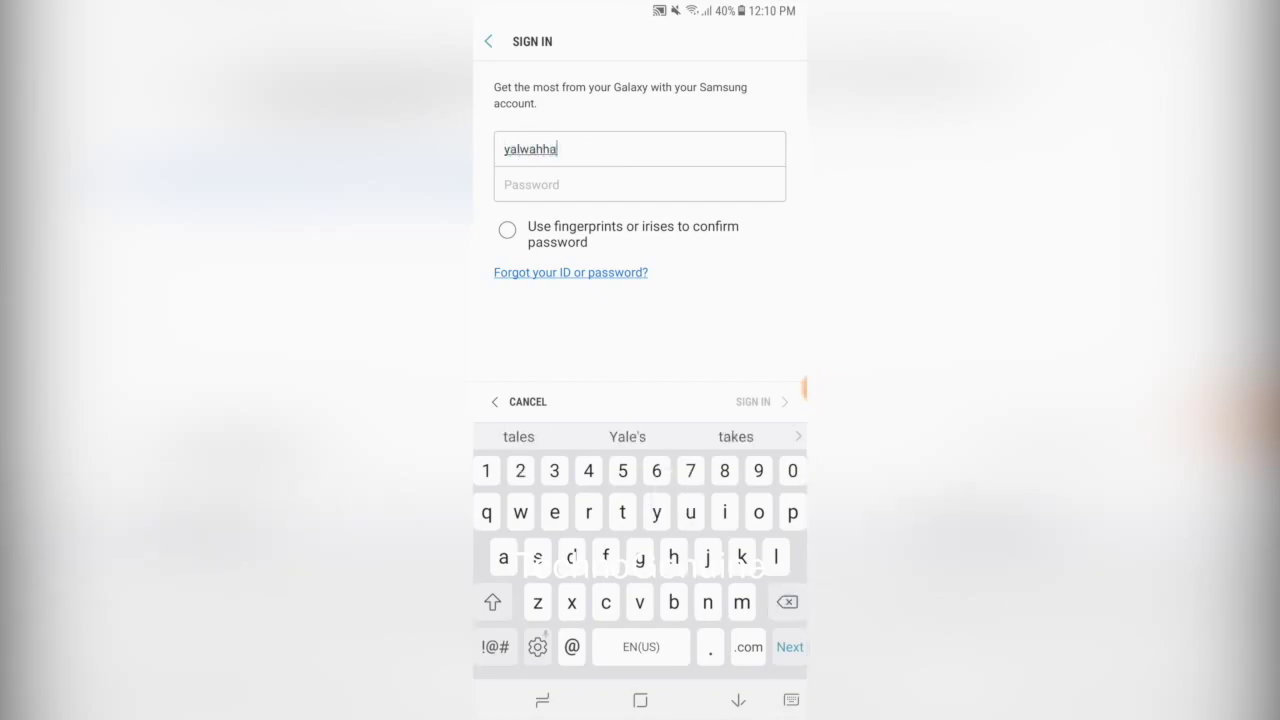
key(Tab)
text(••••••)
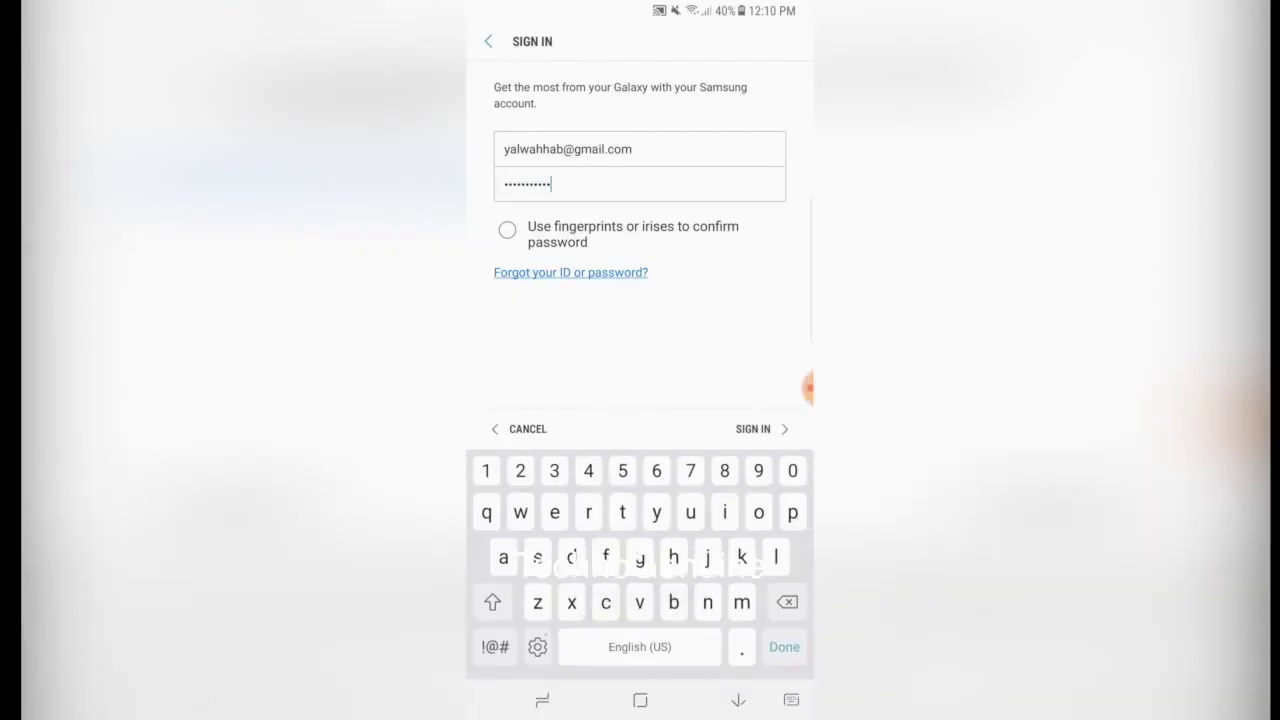
key(Return)
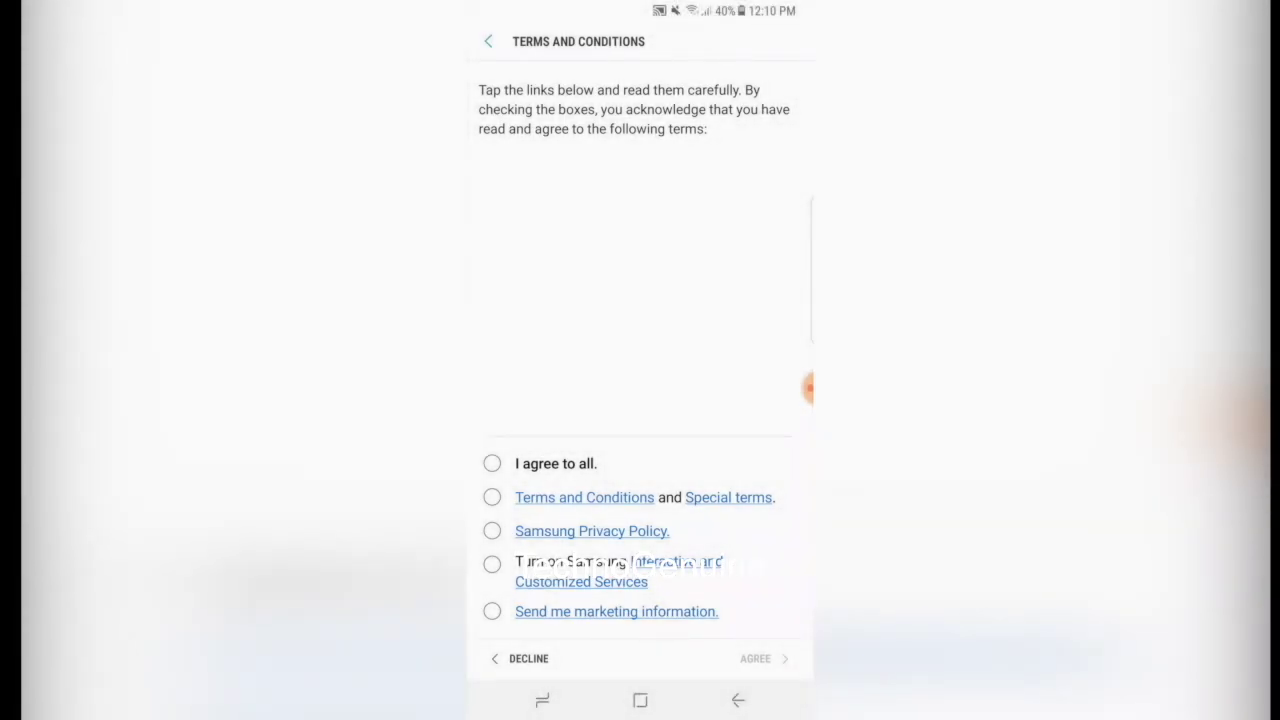
click(492, 463)
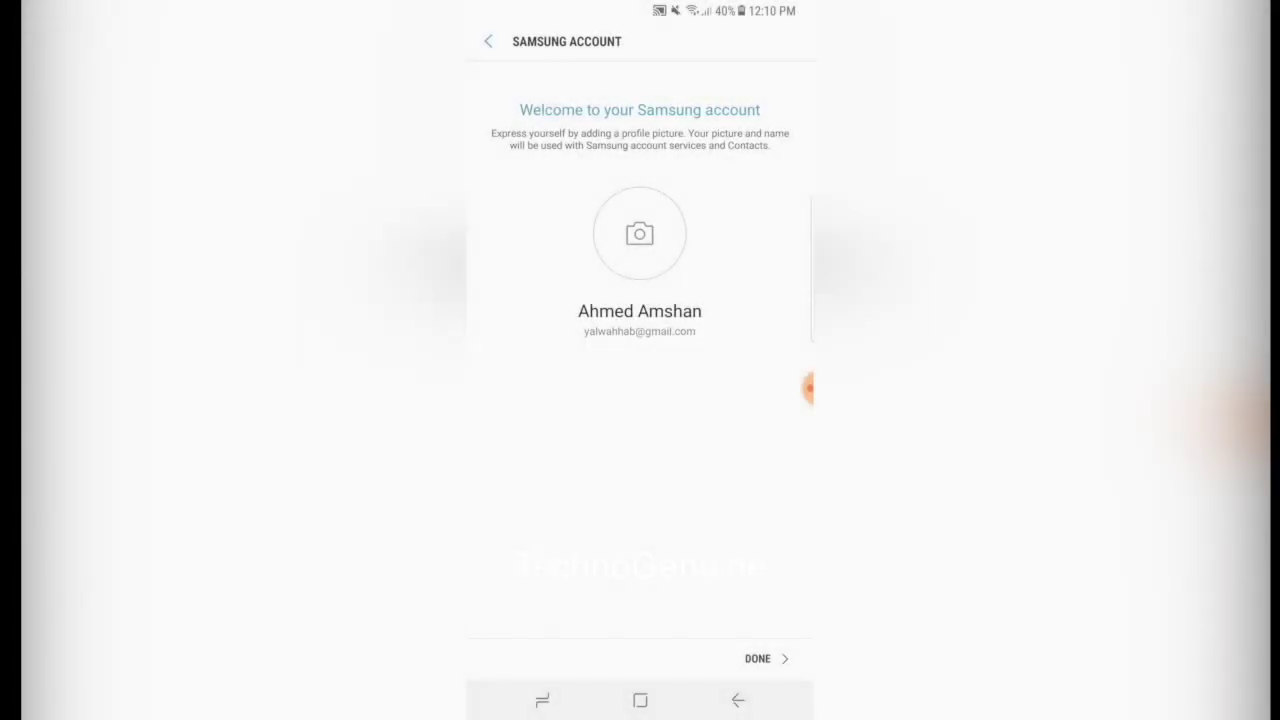
click(757, 658)
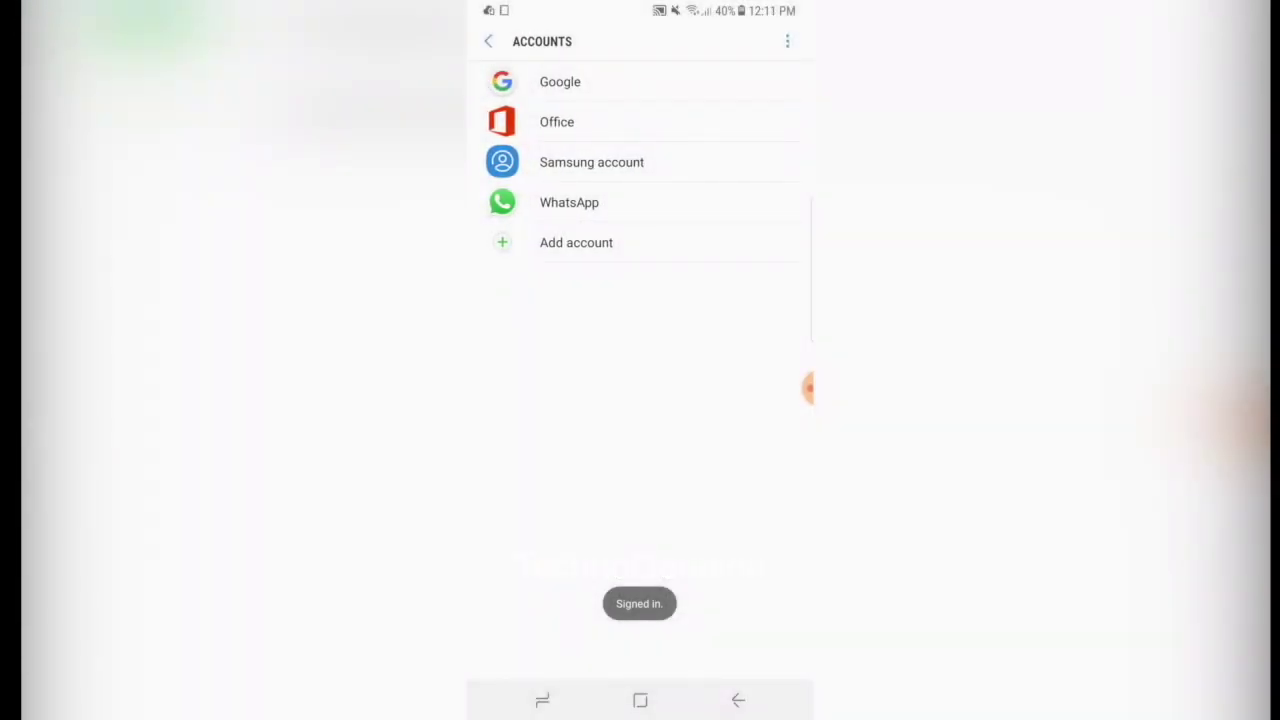
Return to the home screen and dismiss the Samsung Notes sync notification
click(640, 700)
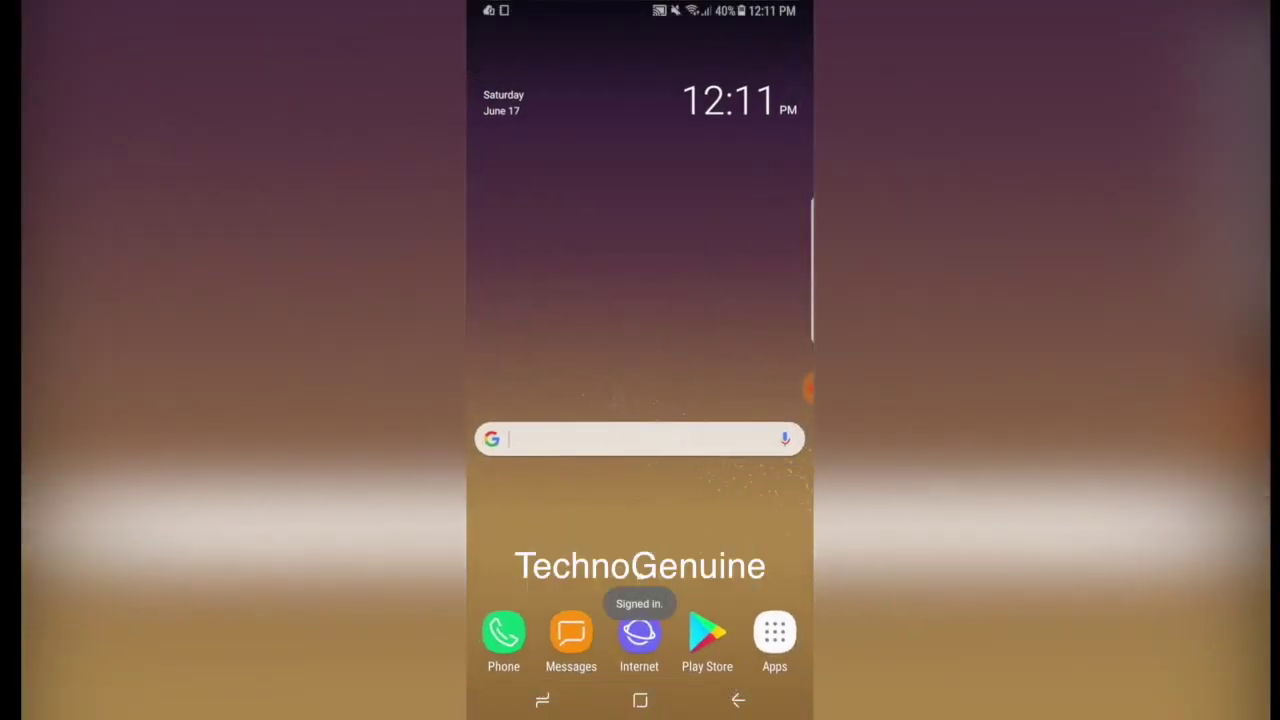
drag(640, 5, 640, 400)
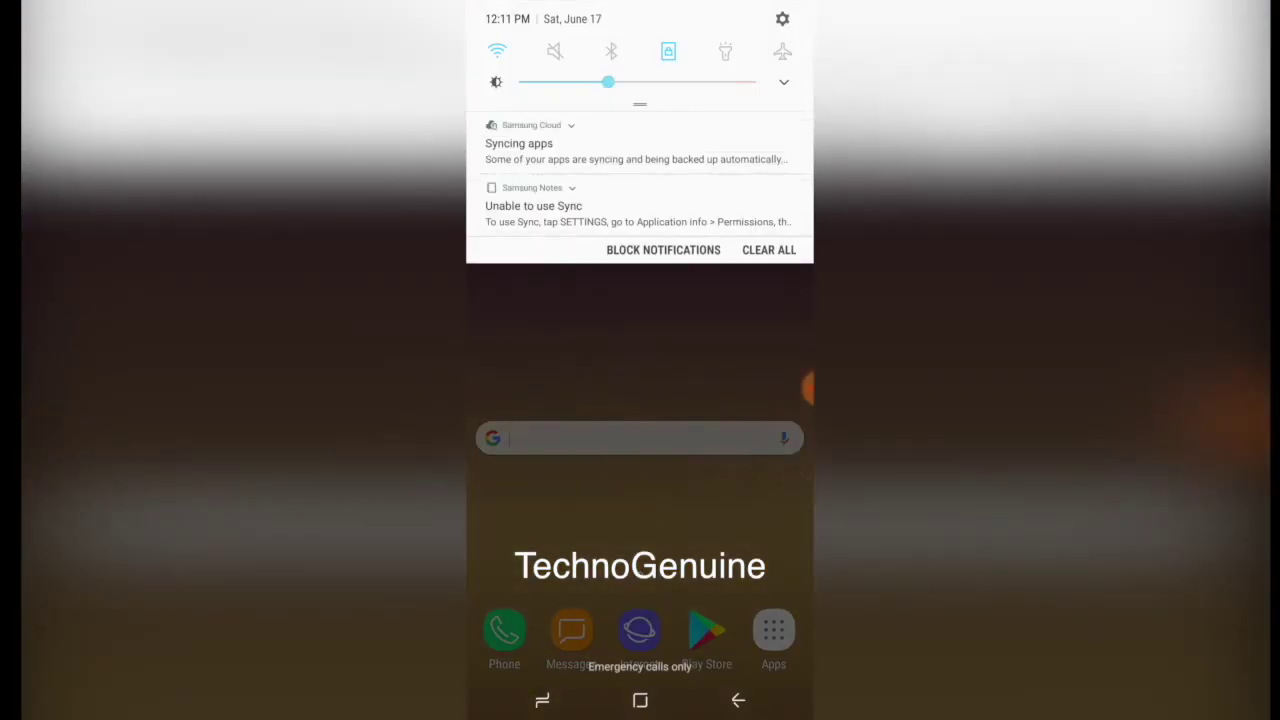
drag(640, 210, 540, 210)
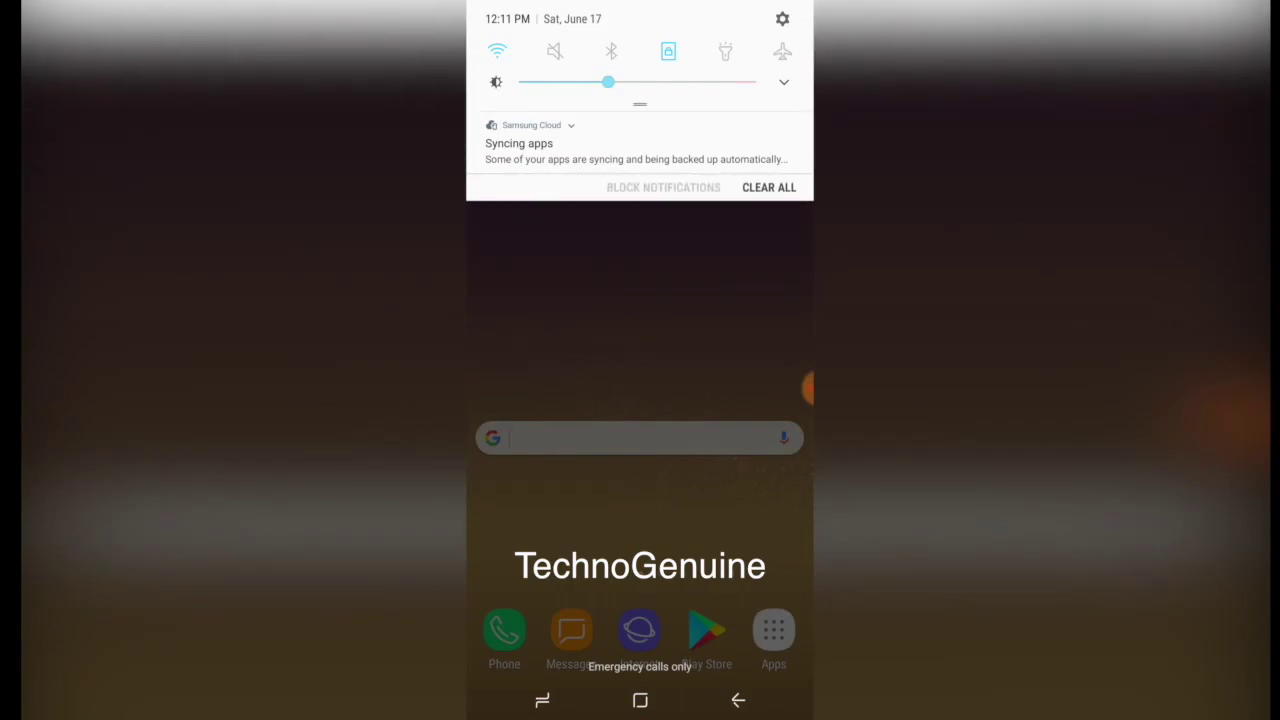
drag(640, 230, 640, 40)
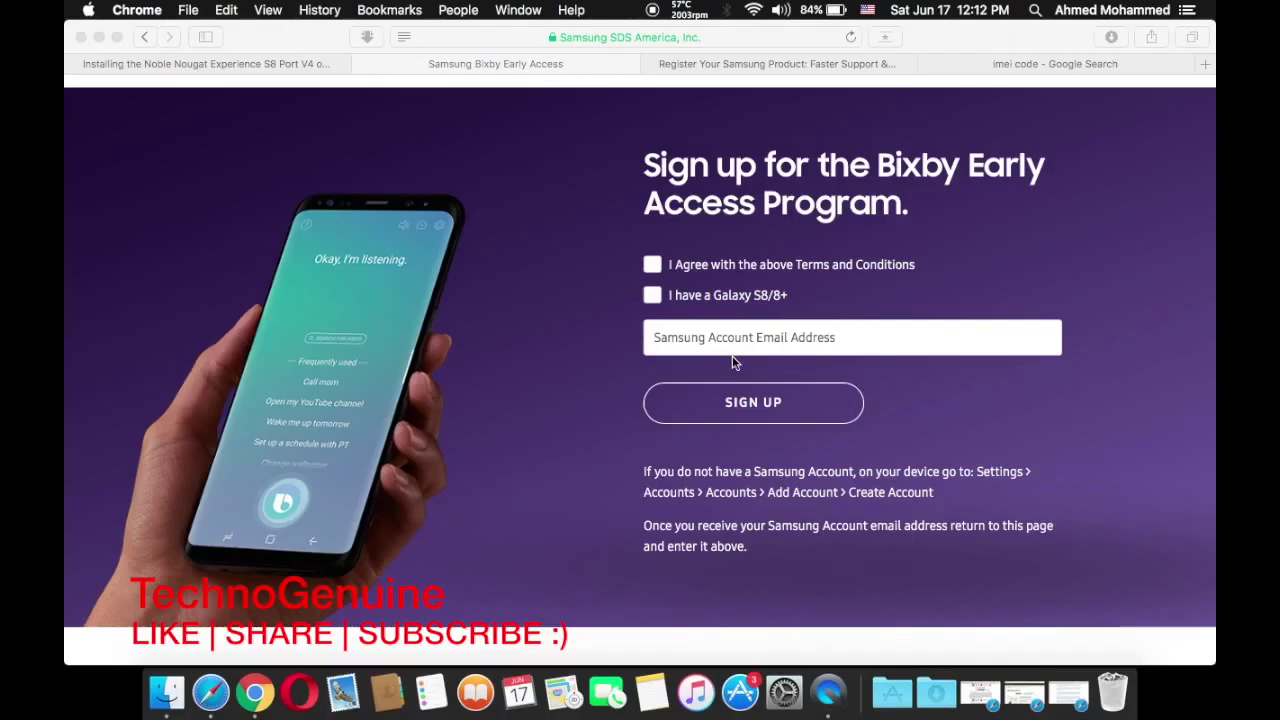
Tick the terms and Galaxy S8/8+ boxes, enter the new account's email, and submit the sign-up
click(733, 362)
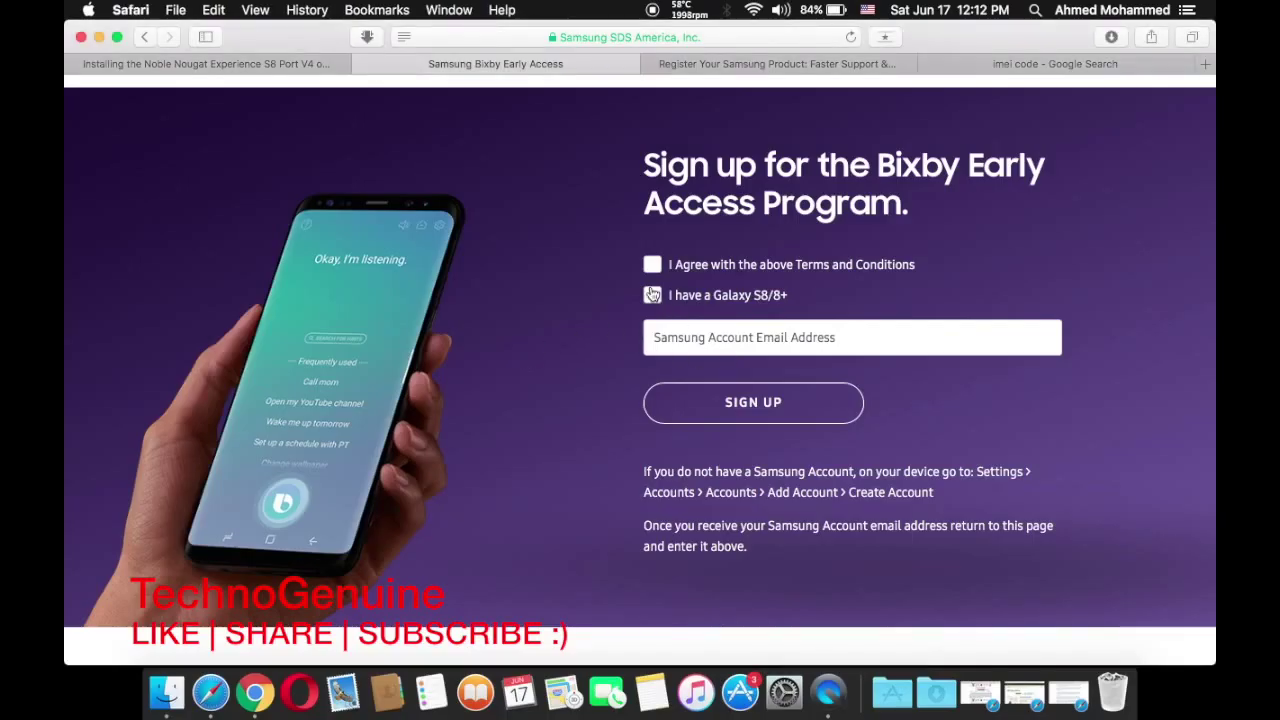
click(651, 268)
click(651, 295)
click(680, 337)
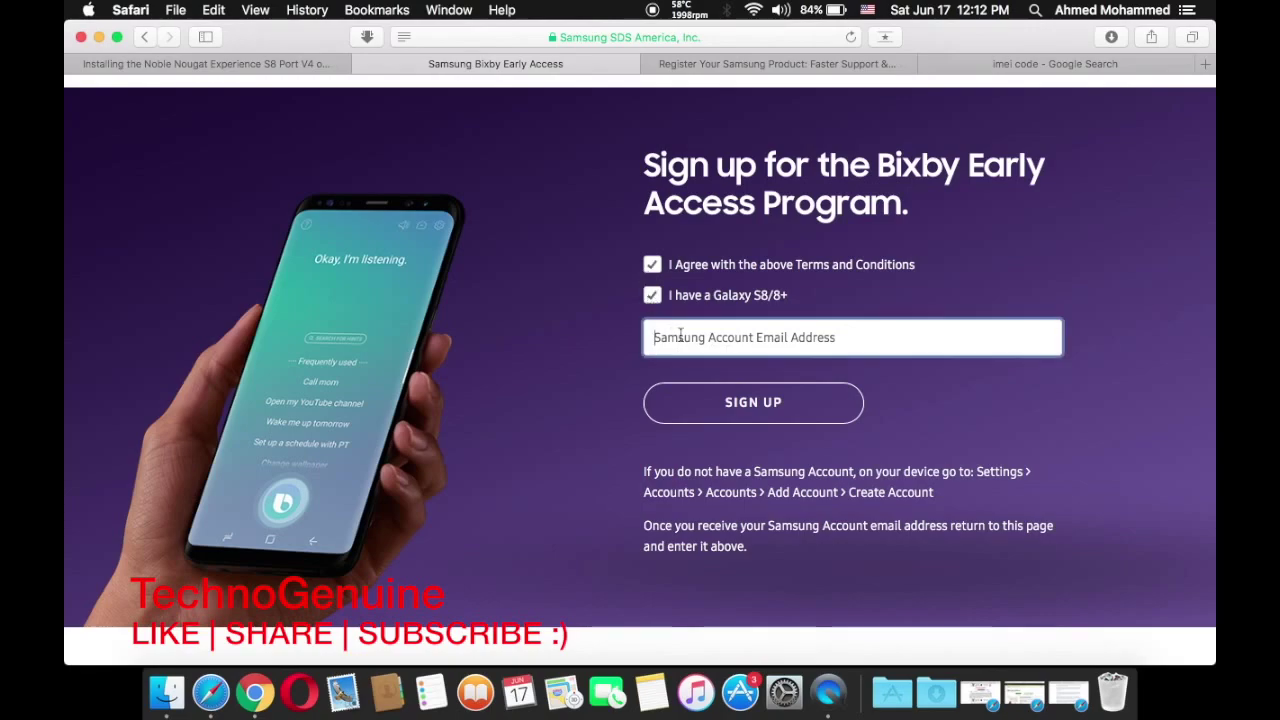
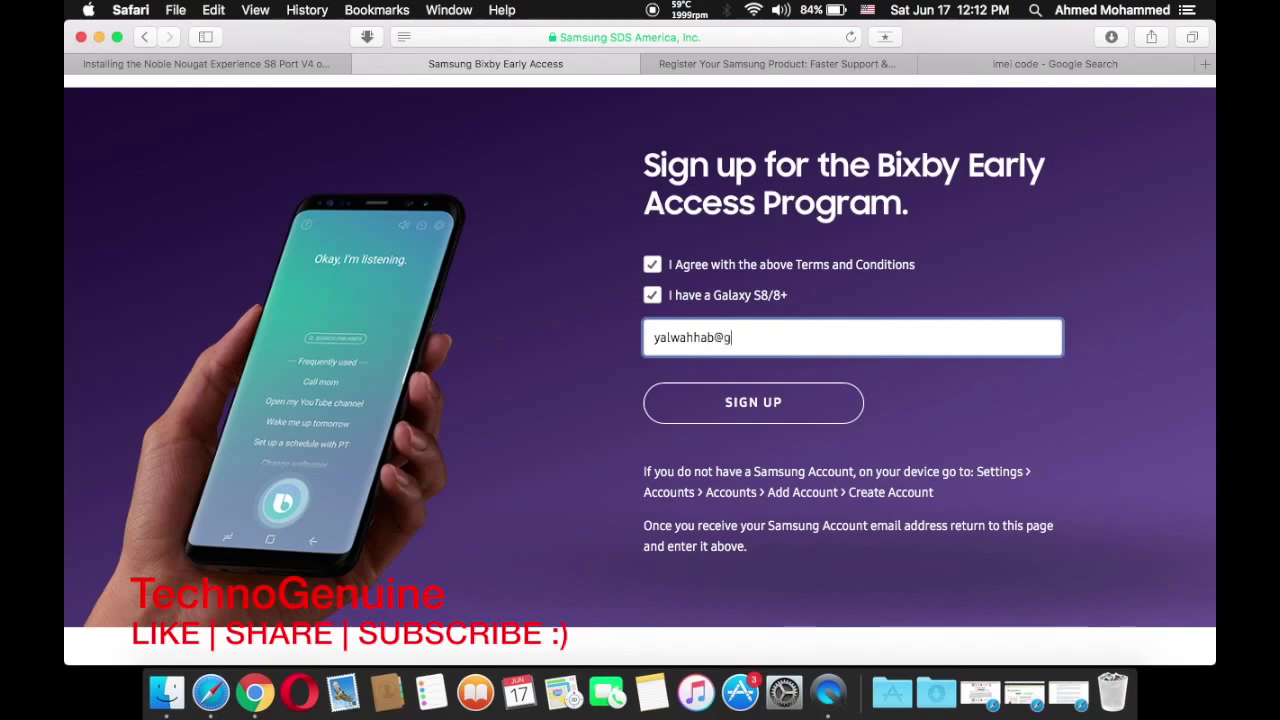
click(770, 401)
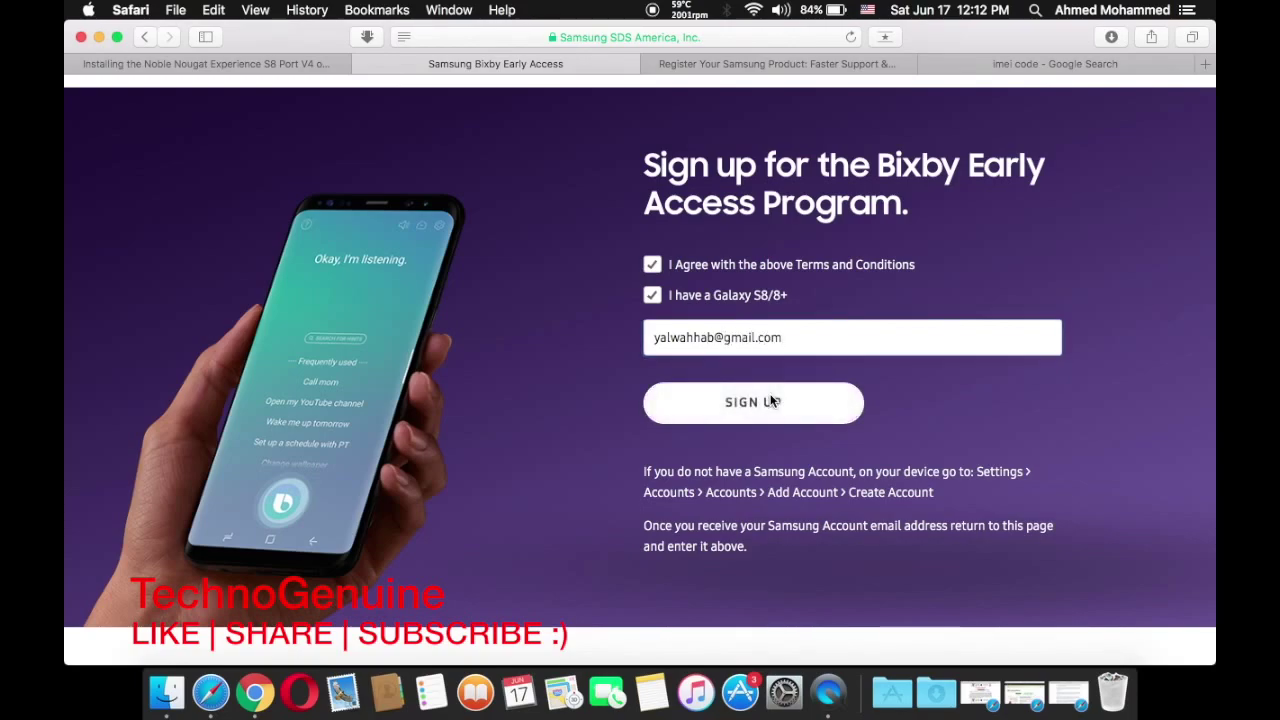